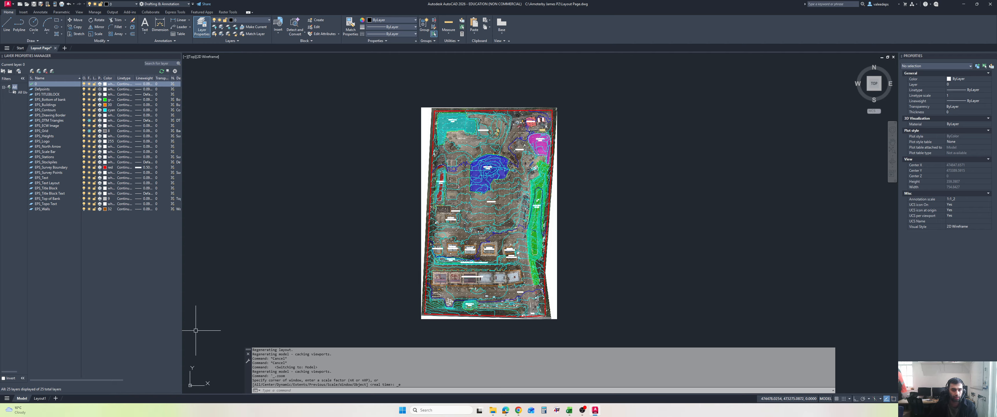
# Create a new layout, switch to it and open its page setup for modification.
pyautogui.click(58, 399)
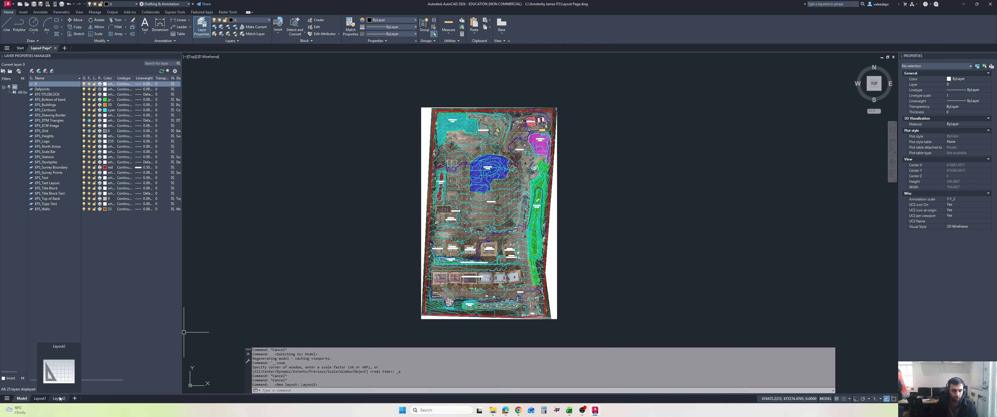
pyautogui.click(60, 399)
pyautogui.rightClick(60, 399)
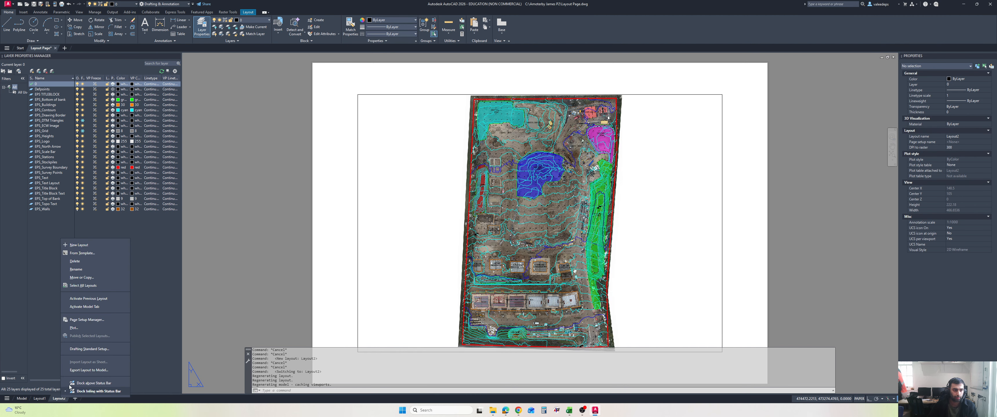
pyautogui.click(95, 319)
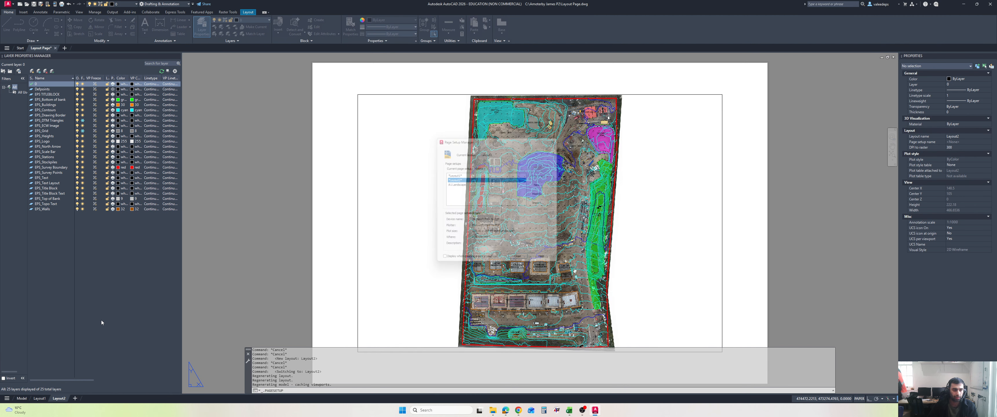
pyautogui.click(545, 194)
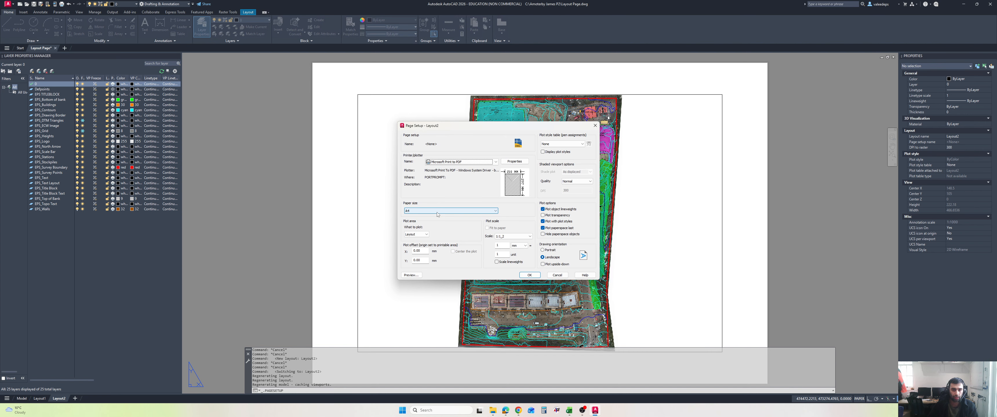
# Set the plotter to DWG To PDF.pc3 and the paper size to ISO full bleed A1 (841.00 x 594.00 MM).
pyautogui.click(465, 163)
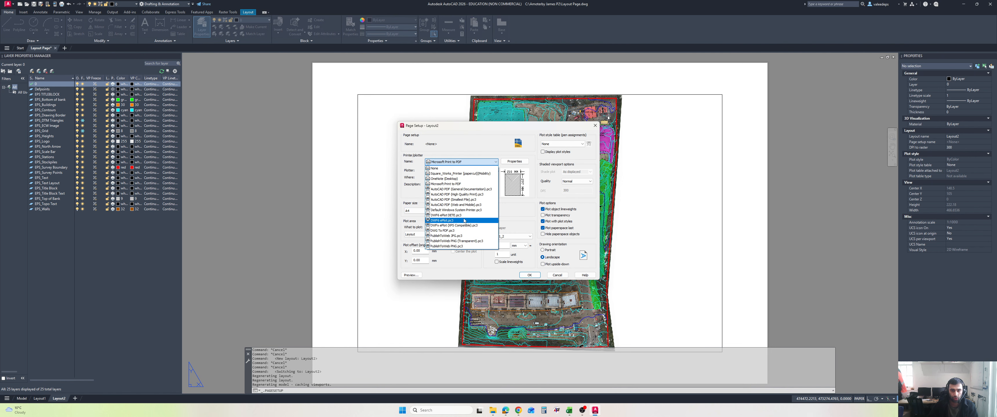
pyautogui.click(462, 232)
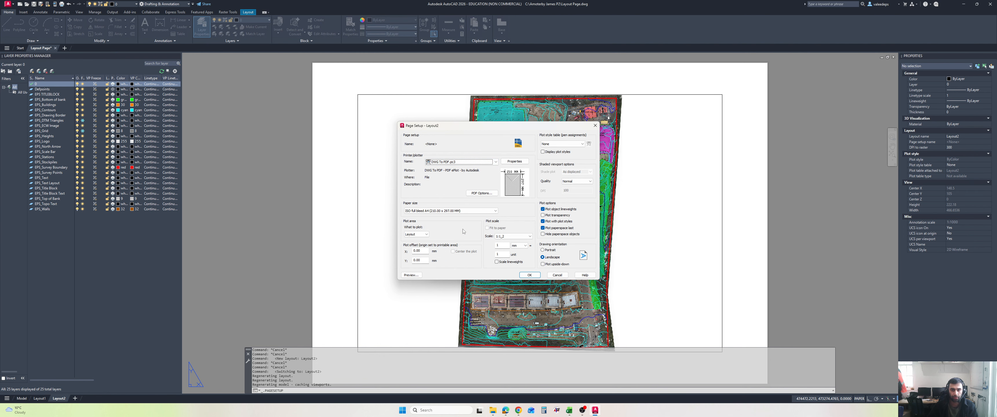
pyautogui.click(450, 212)
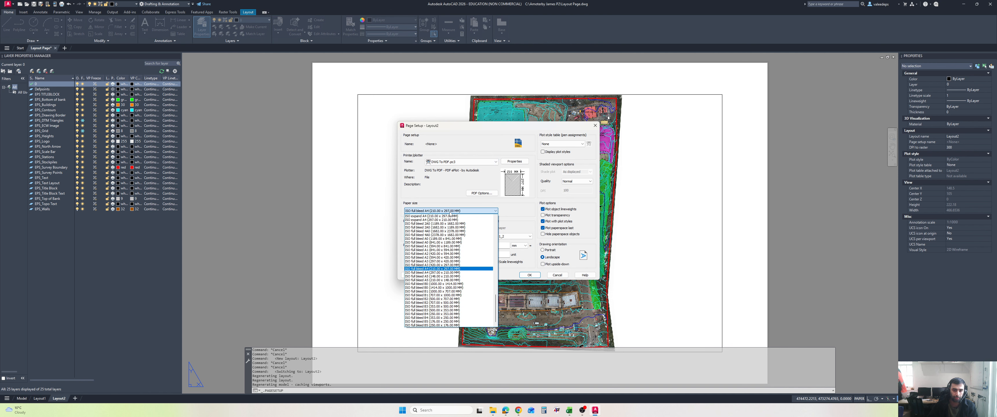
pyautogui.click(430, 250)
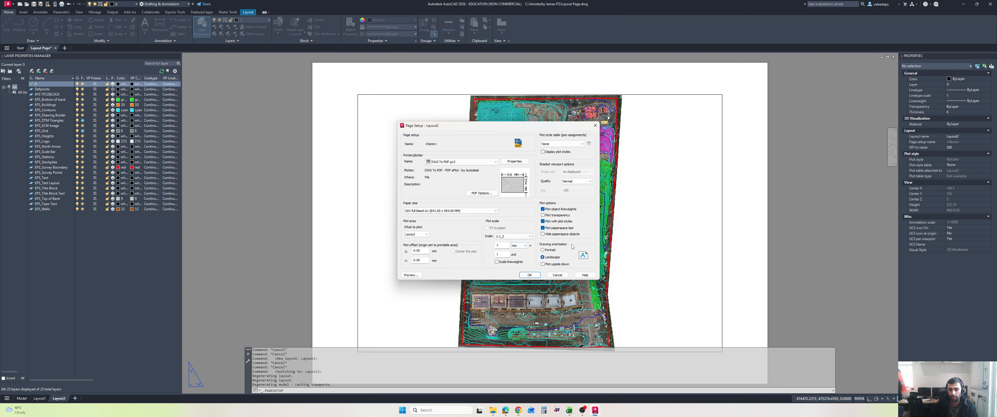
# Assign the acad.ctb plot style table, accept the page setup and close the Page Setup Manager.
pyautogui.click(572, 143)
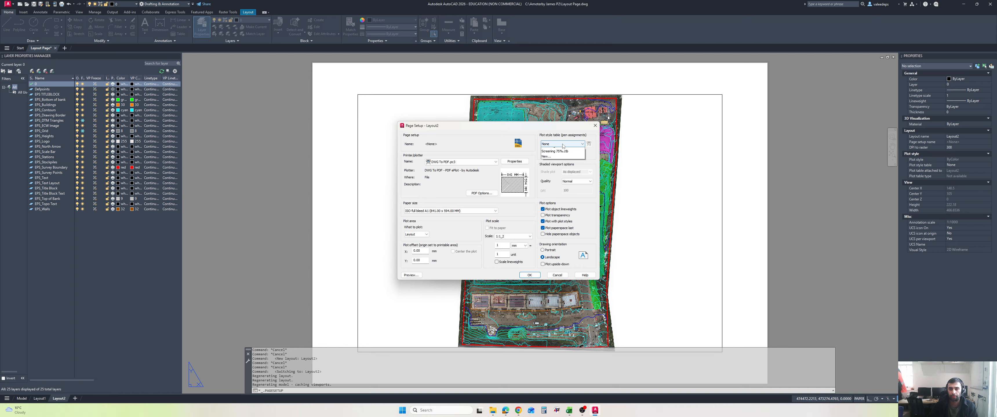
pyautogui.click(559, 155)
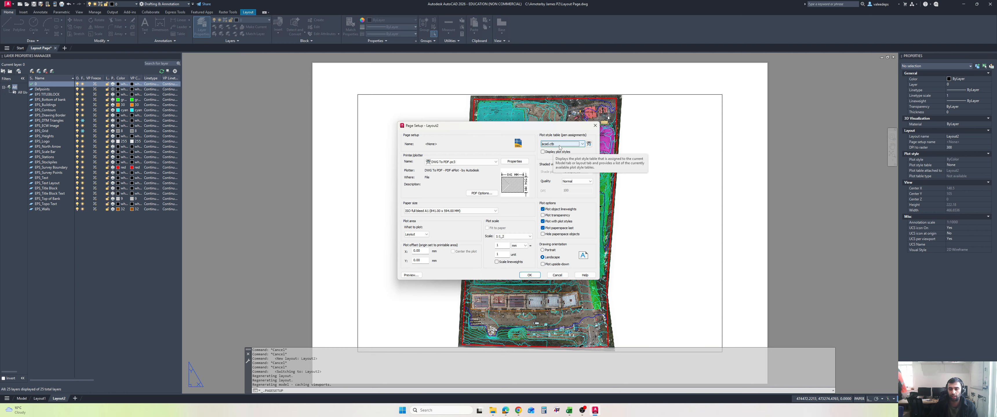
pyautogui.click(559, 144)
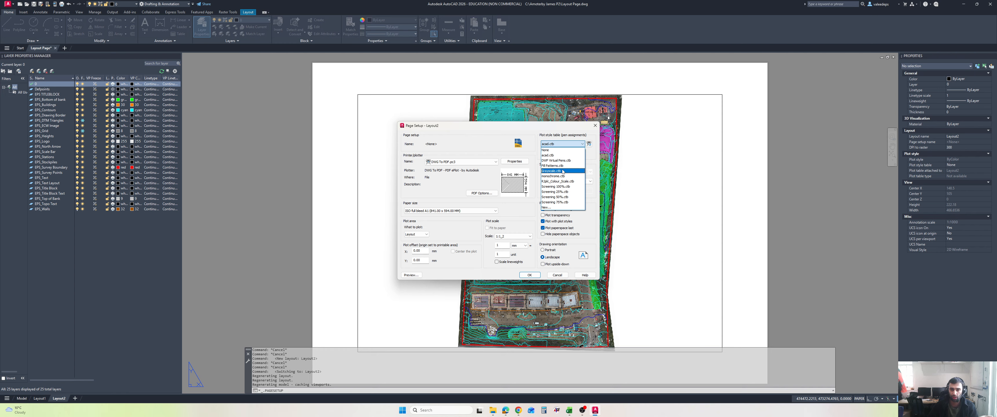
pyautogui.click(557, 155)
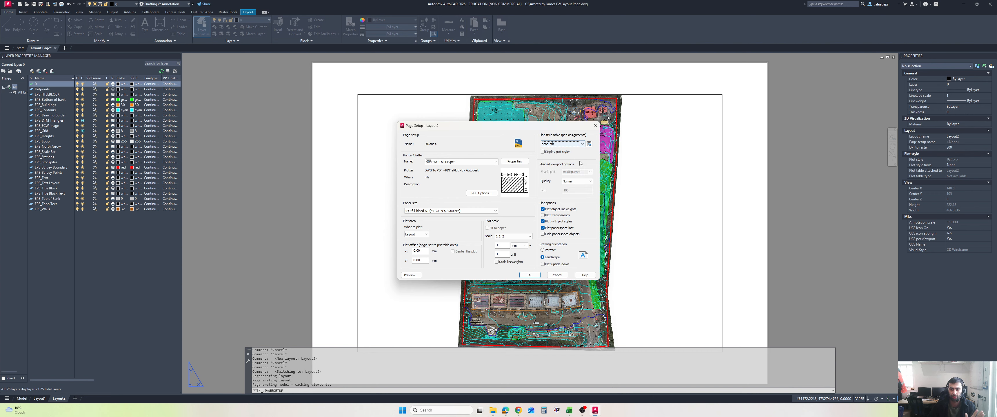
pyautogui.click(529, 275)
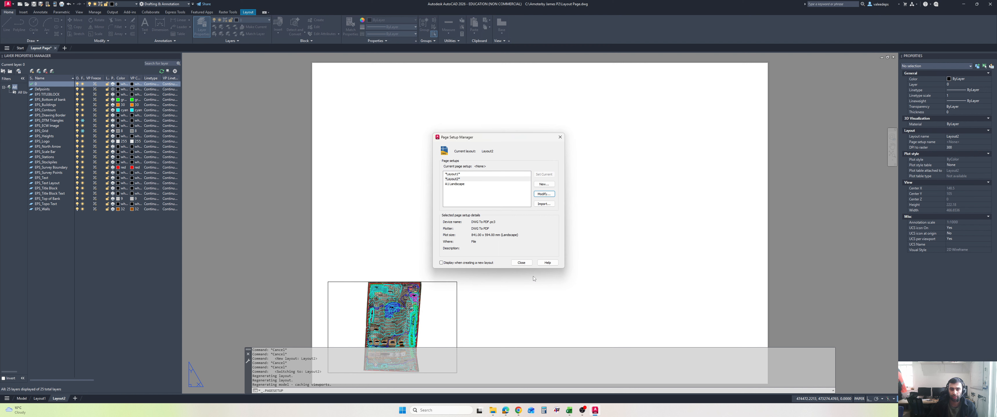
pyautogui.click(521, 263)
# Delete the default viewport from the new layout sheet.
pyautogui.click(406, 306)
pyautogui.click(433, 304)
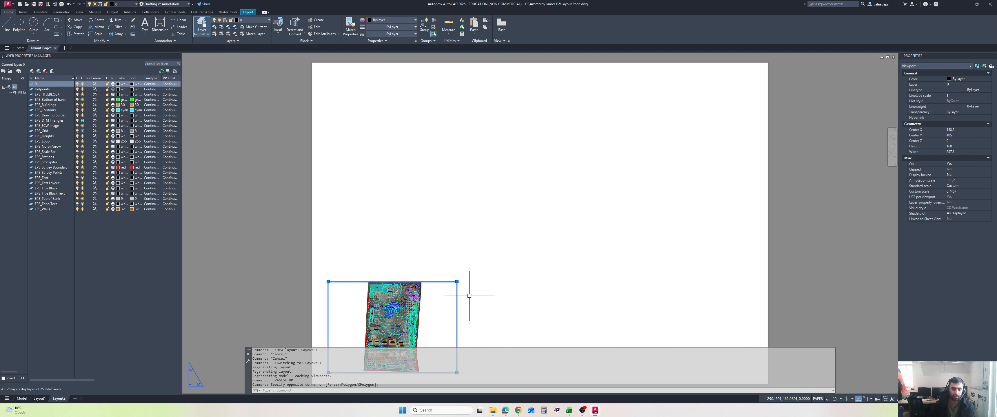
pyautogui.press('Delete')
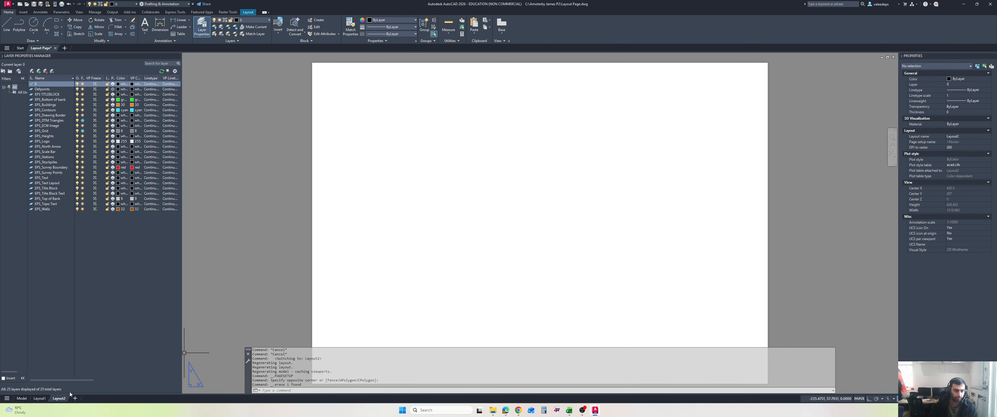
# Rename the new layout as A1Landscape.
pyautogui.rightClick(57, 399)
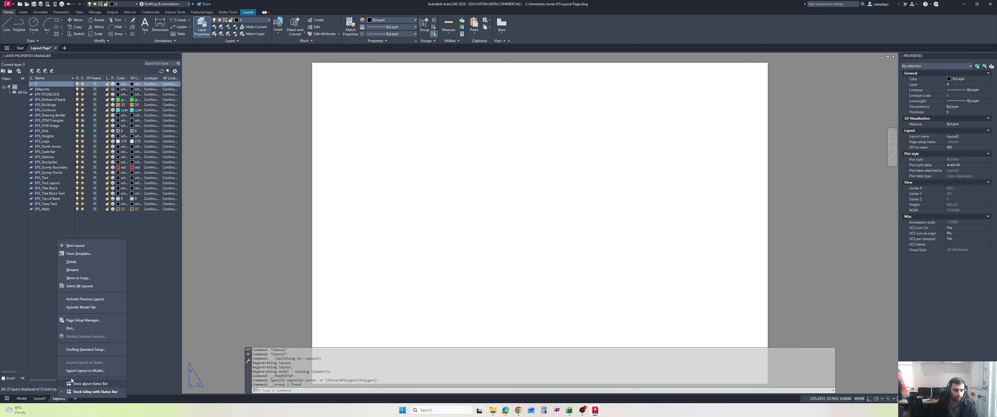
pyautogui.click(88, 272)
pyautogui.write('A')
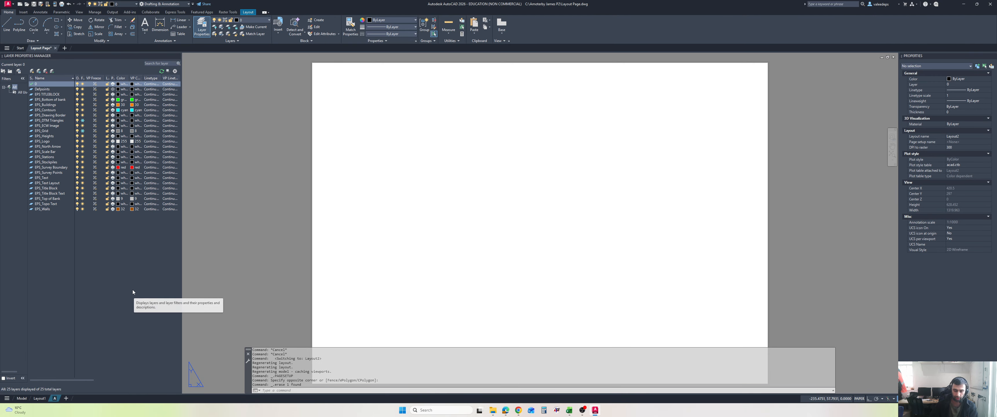
pyautogui.write('1Land')
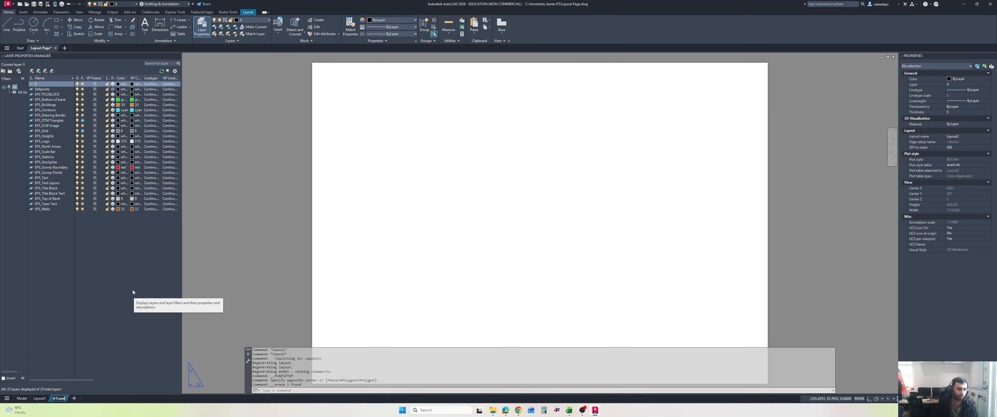
pyautogui.write('scape')
pyautogui.press('Return')
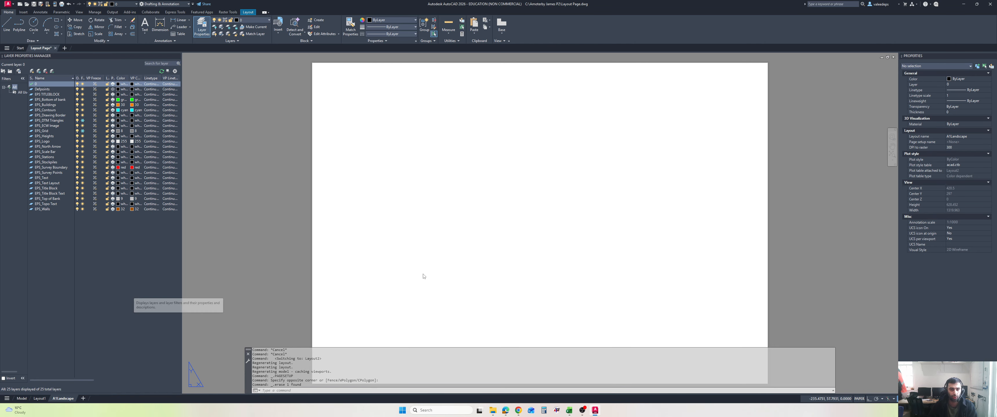
# Create a rectangular viewport from the sheet's upper-left corner to near its bottom edge, leaving a blank strip along the right side.
pyautogui.click(422, 275)
pyautogui.click(411, 235)
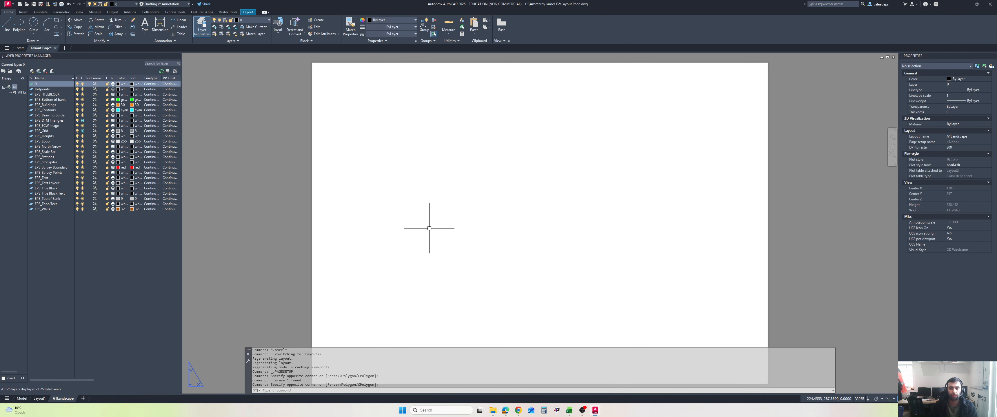
pyautogui.scroll(-1, 467, 223)
pyautogui.moveTo(467, 223); pyautogui.dragTo(441, 207, button='middle')
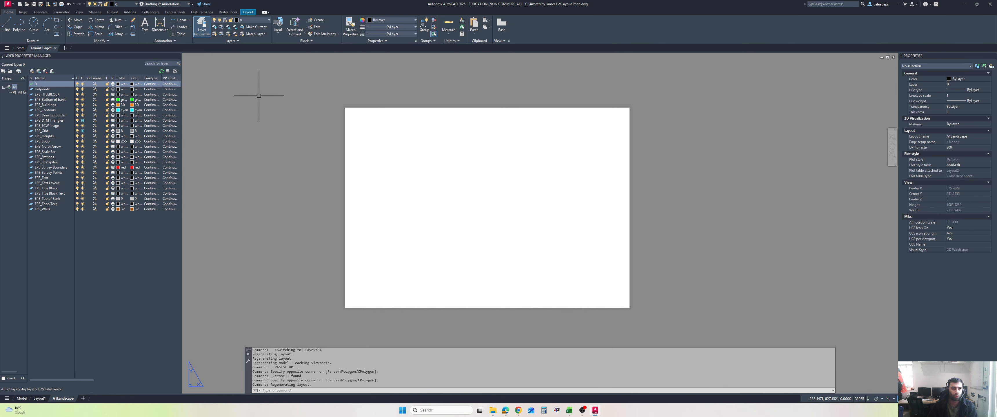
pyautogui.click(246, 12)
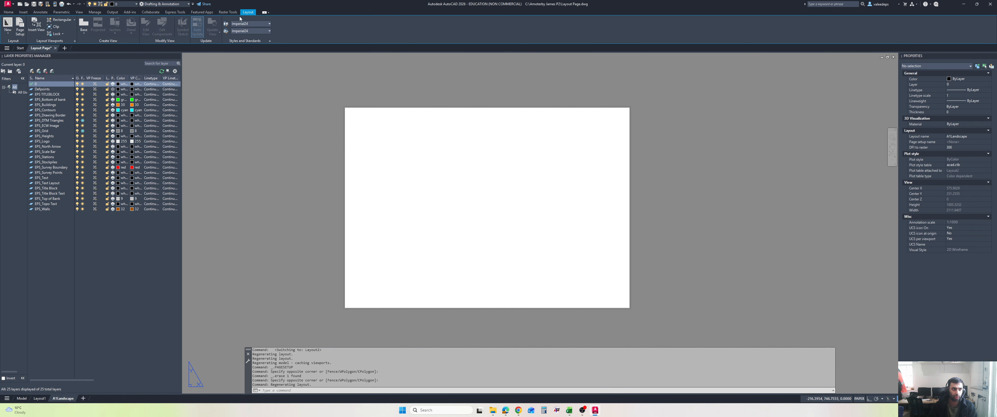
pyautogui.click(54, 20)
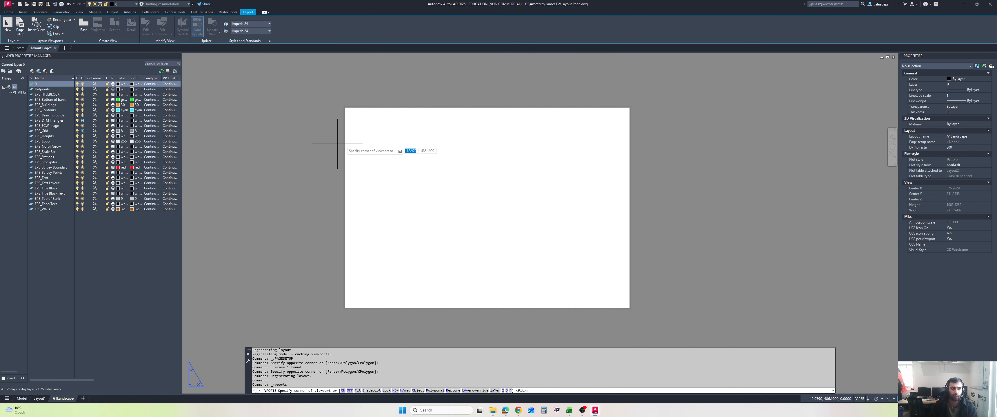
pyautogui.click(347, 110)
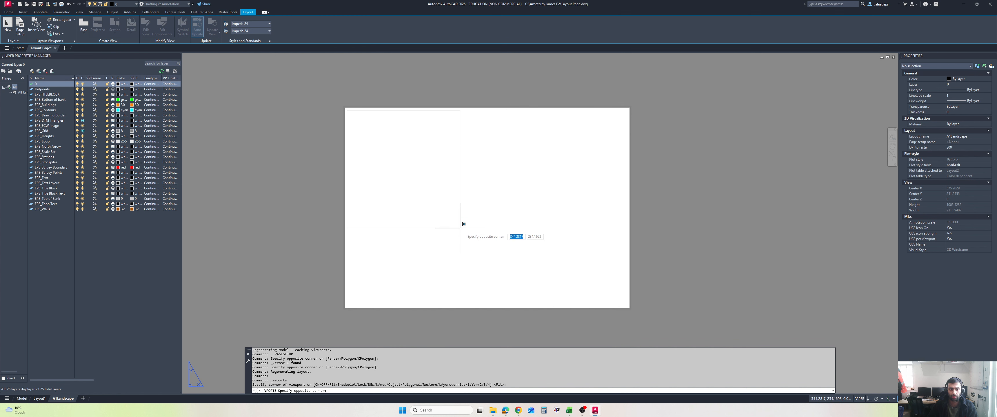
pyautogui.click(587, 306)
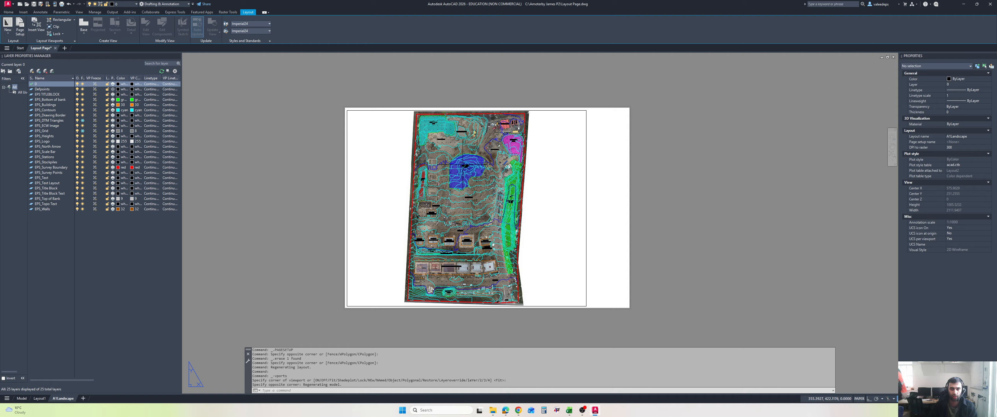
# Activate the new viewport and set its scale to 1:250.
pyautogui.click(559, 193)
pyautogui.doubleClick(546, 188)
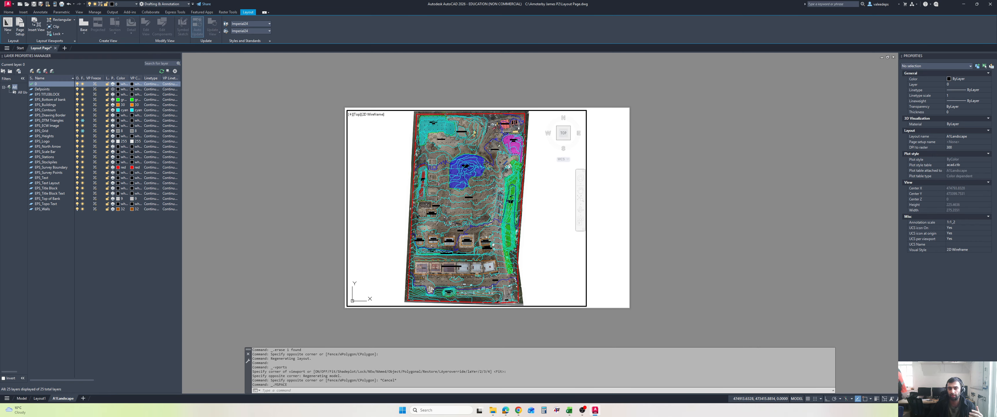
pyautogui.click(922, 299)
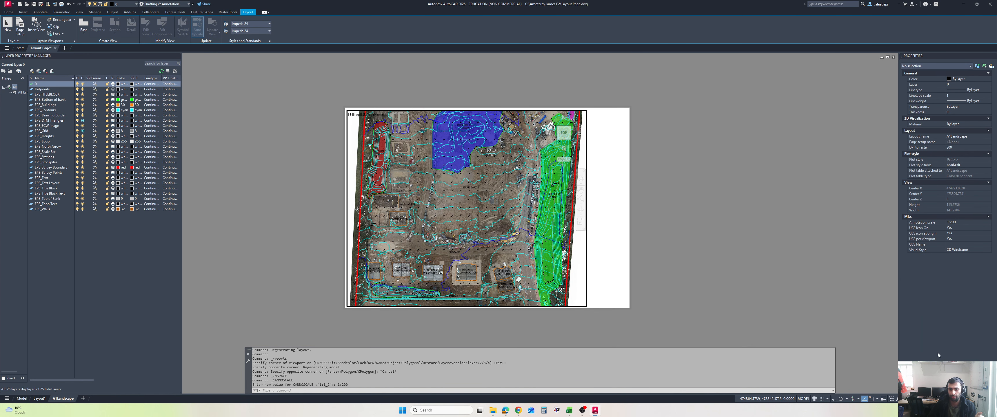
pyautogui.click(931, 399)
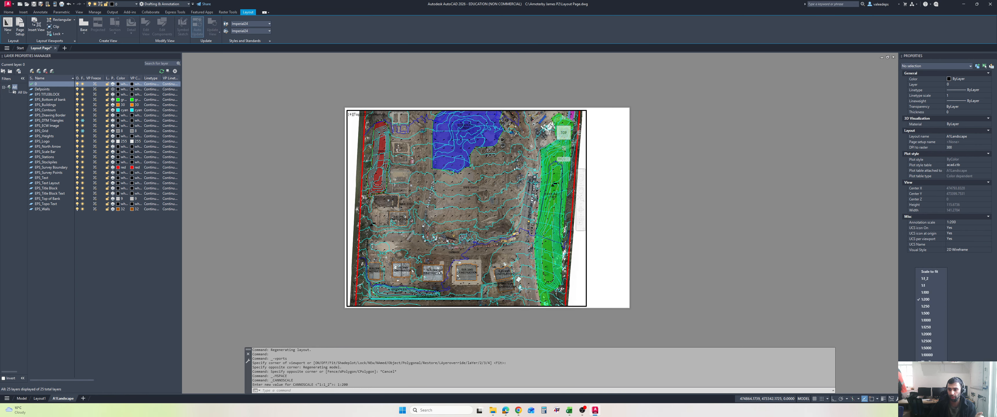
pyautogui.click(932, 307)
# Pan the site plan inside the viewport to frame its northern part and return to paper space.
pyautogui.moveTo(478, 182); pyautogui.dragTo(478, 198, button='middle')
pyautogui.moveTo(479, 198); pyautogui.dragTo(466, 256)
pyautogui.moveTo(467, 256); pyautogui.dragTo(466, 260, button='middle')
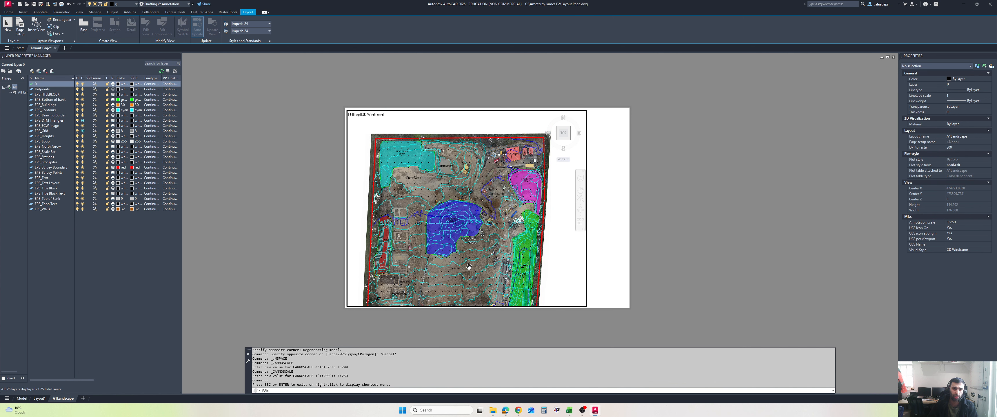
pyautogui.moveTo(458, 280); pyautogui.dragTo(470, 208)
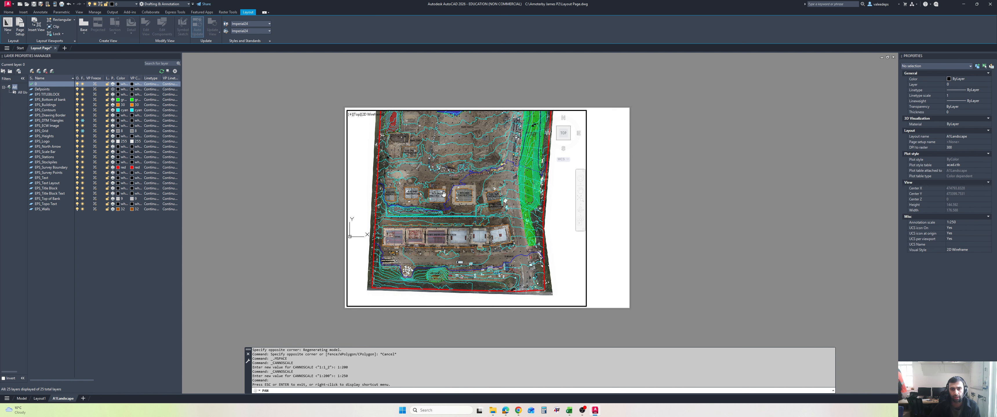
pyautogui.moveTo(450, 161); pyautogui.dragTo(440, 297)
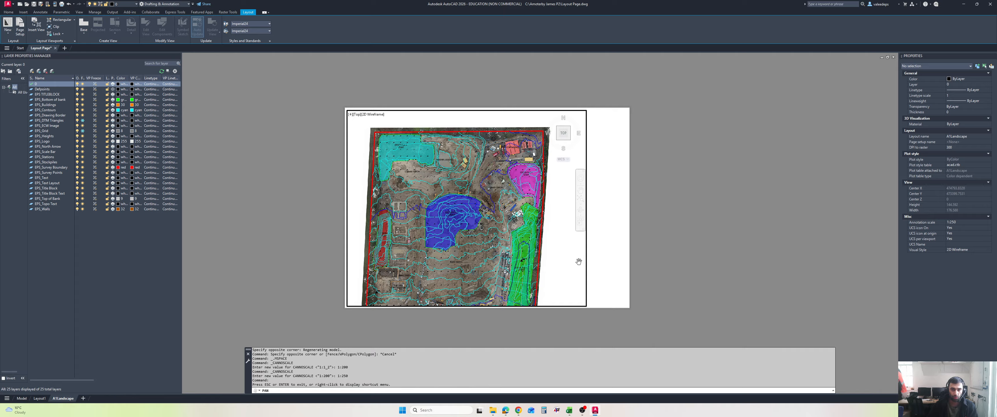
pyautogui.press('Escape')
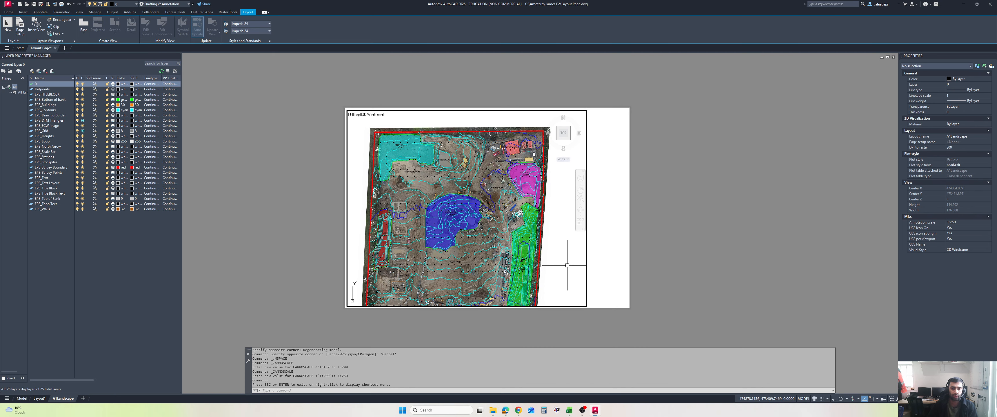
pyautogui.doubleClick(612, 267)
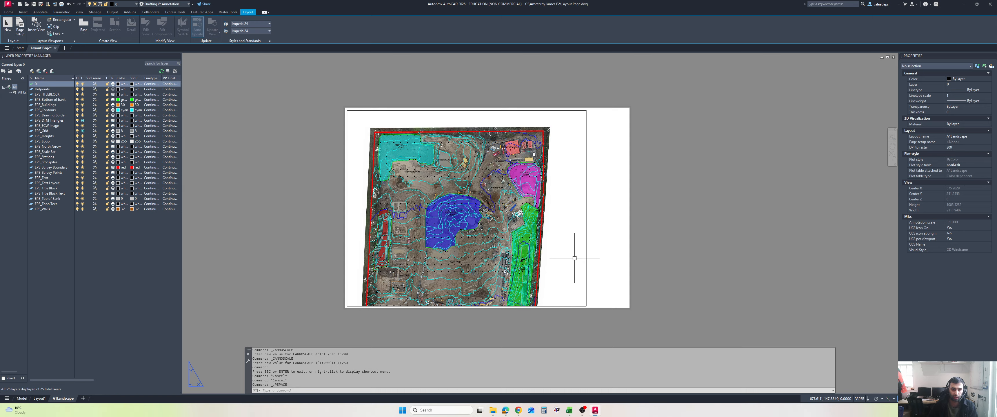
# Activate the 1:250 viewport and draw a model-space rectangle just inside its edges, framing the northern part of the site.
pyautogui.doubleClick(557, 191)
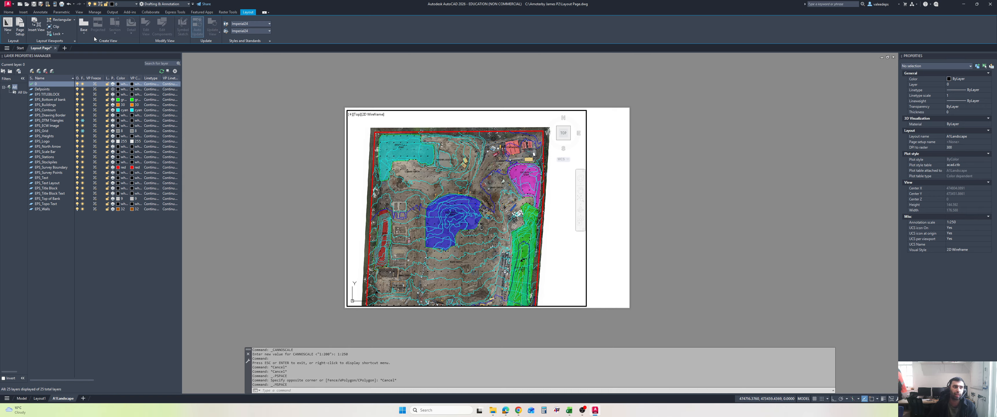
pyautogui.click(11, 12)
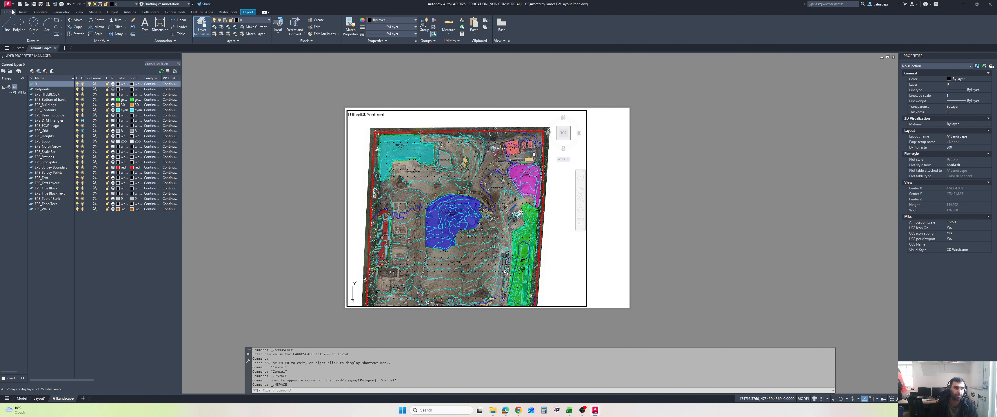
pyautogui.click(56, 21)
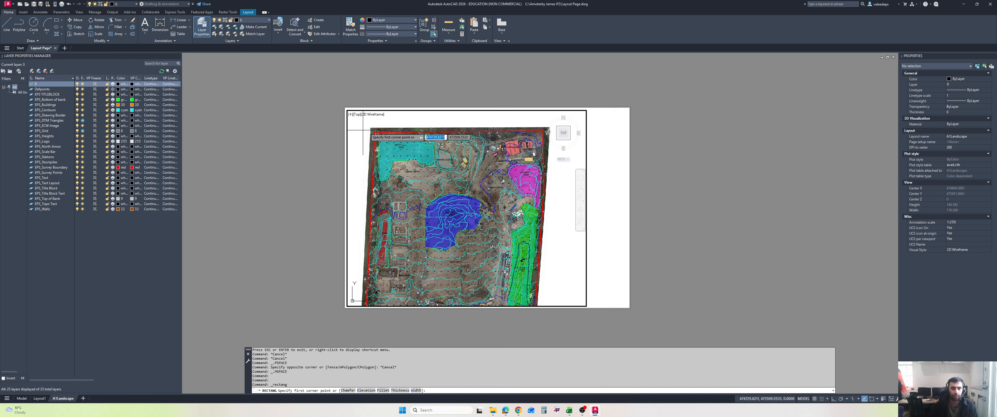
pyautogui.click(350, 118)
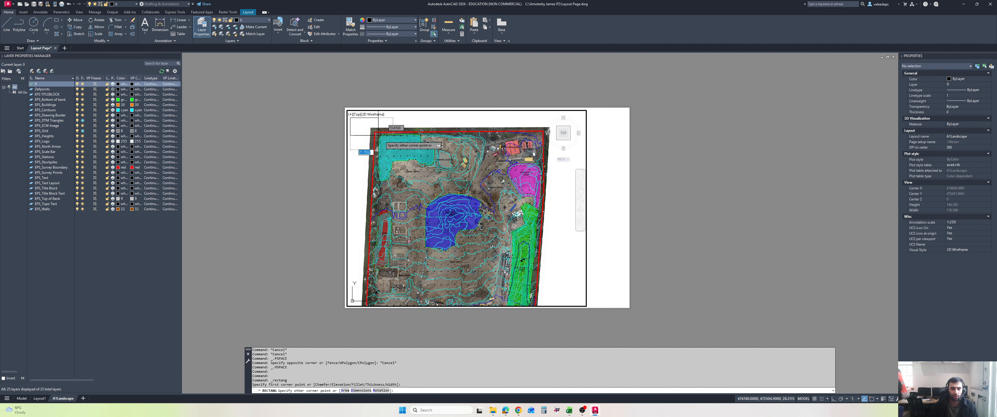
pyautogui.click(581, 303)
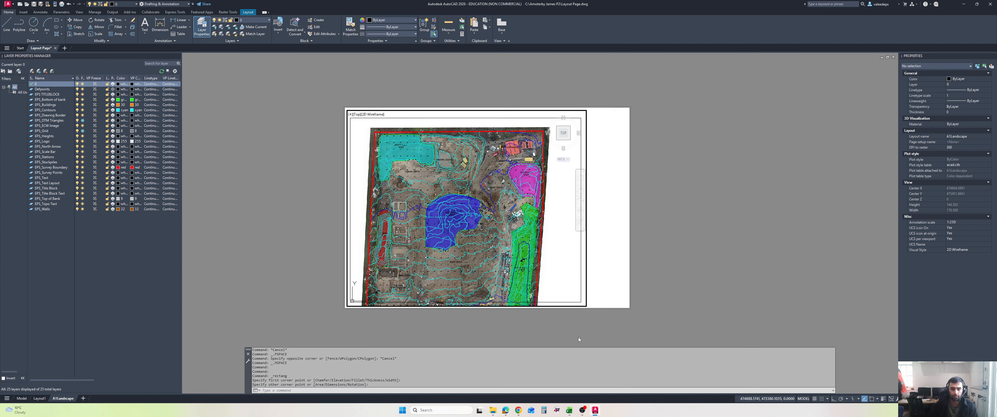
# Set the new rectangle's color to Blue, check its coverage of the site in model space and return to the A1Landscape layout.
pyautogui.click(581, 264)
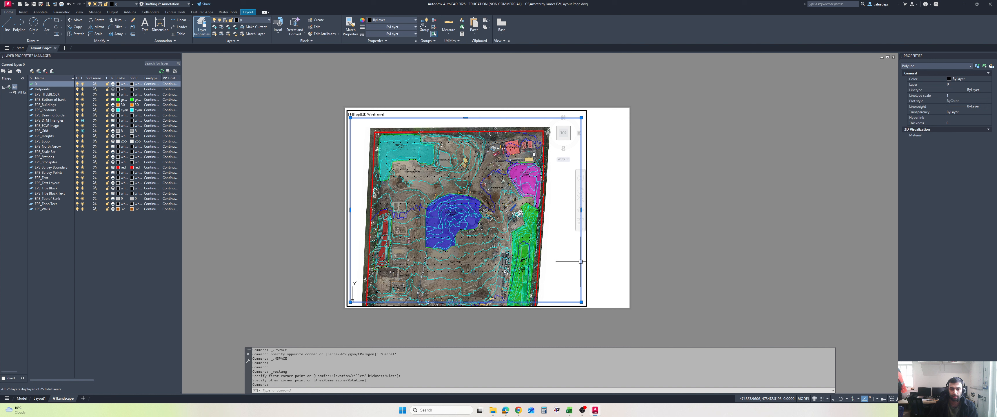
pyautogui.click(967, 80)
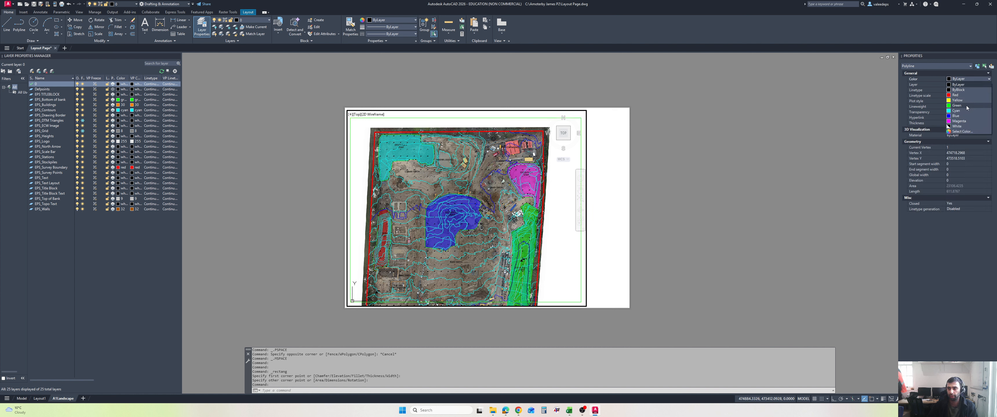
pyautogui.click(966, 116)
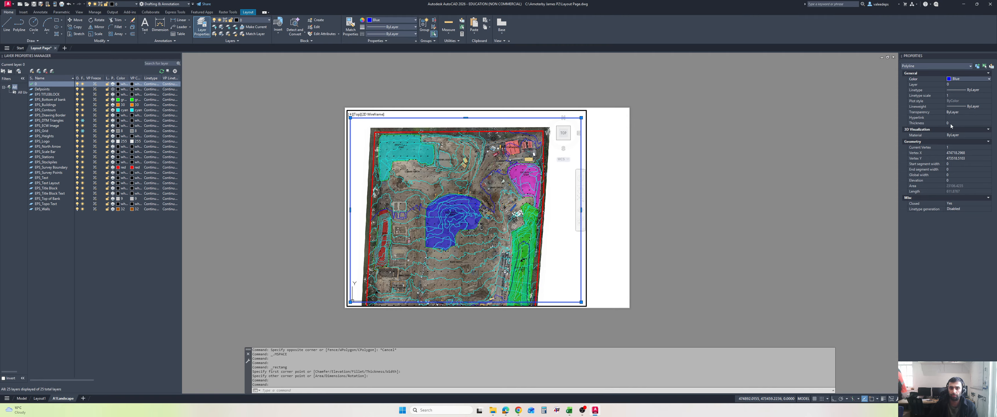
pyautogui.press('Escape')
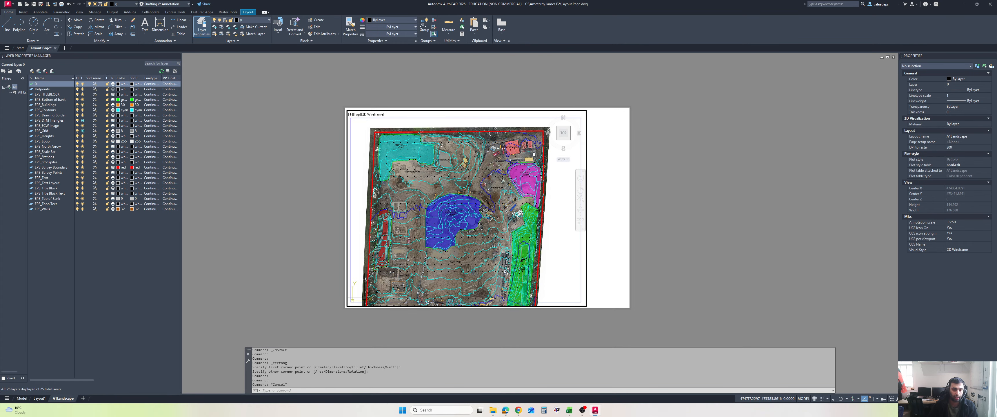
pyautogui.click(22, 399)
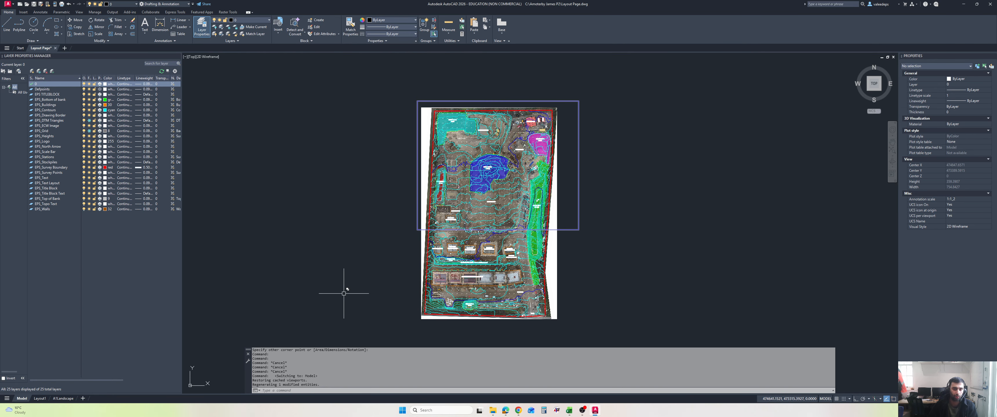
pyautogui.click(63, 400)
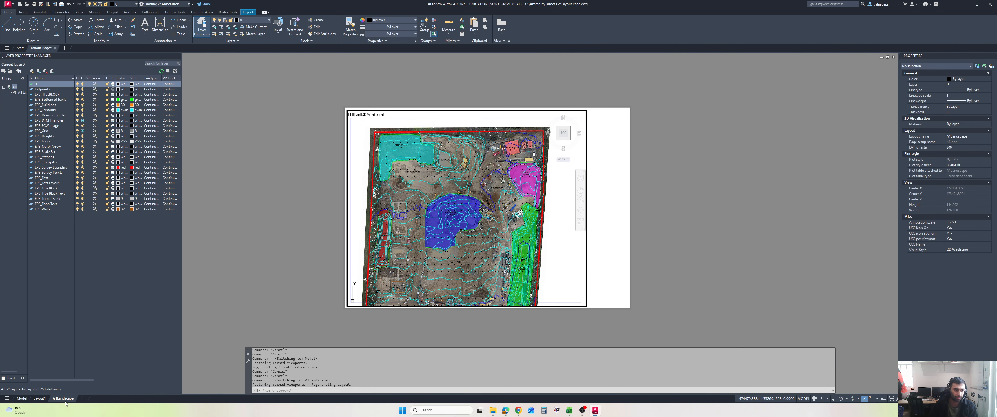
# Create a copy of the A1Landscape layout, open the copy and place it after the original.
pyautogui.rightClick(60, 400)
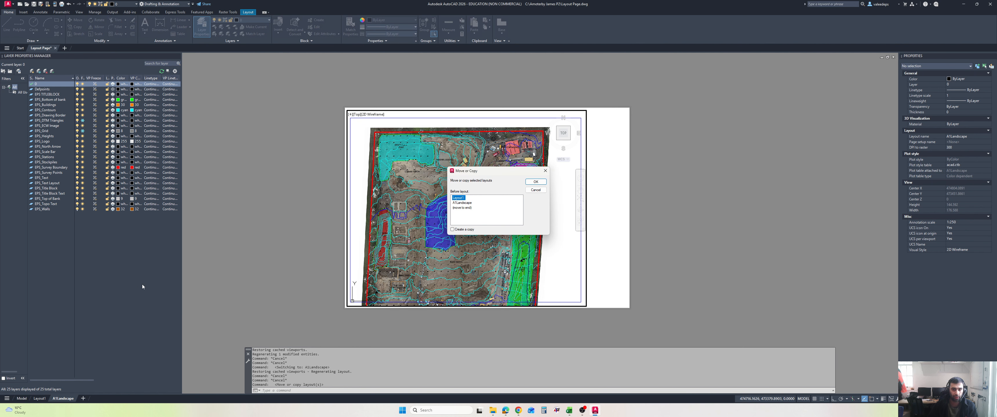
pyautogui.click(467, 204)
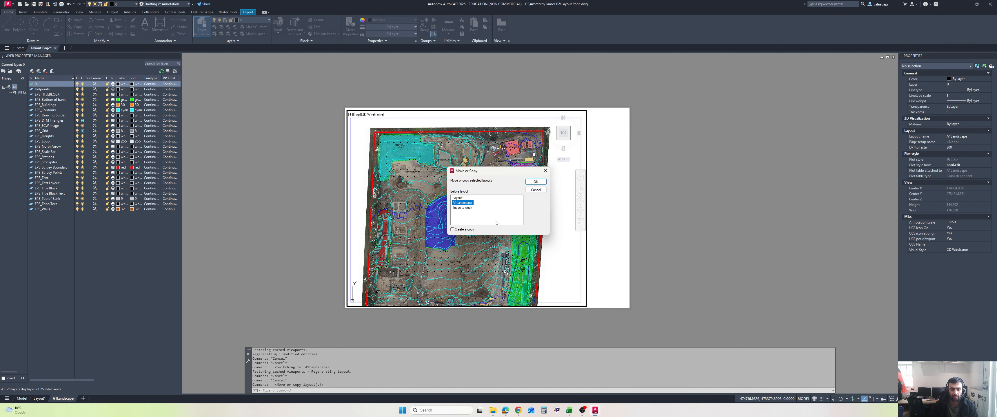
pyautogui.click(453, 230)
pyautogui.click(533, 182)
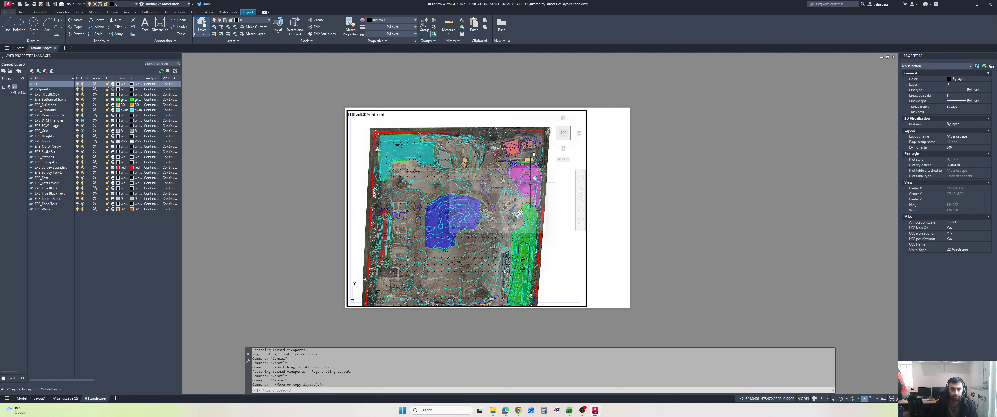
pyautogui.click(64, 399)
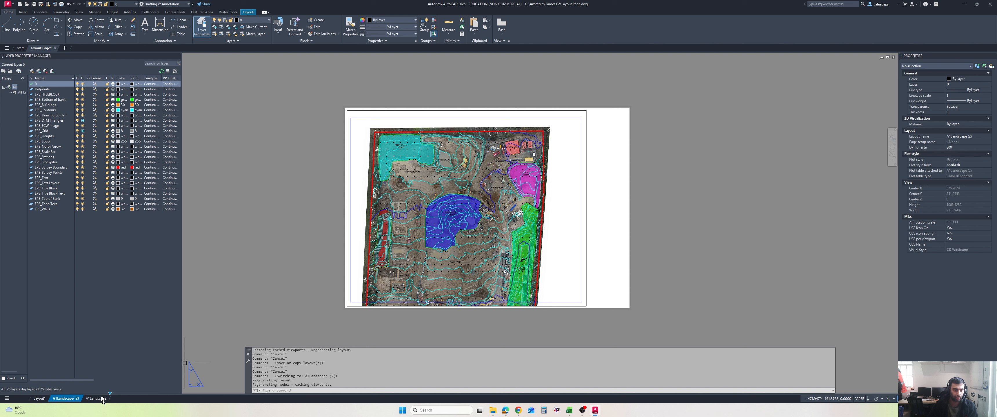
pyautogui.moveTo(107, 403); pyautogui.dragTo(108, 404)
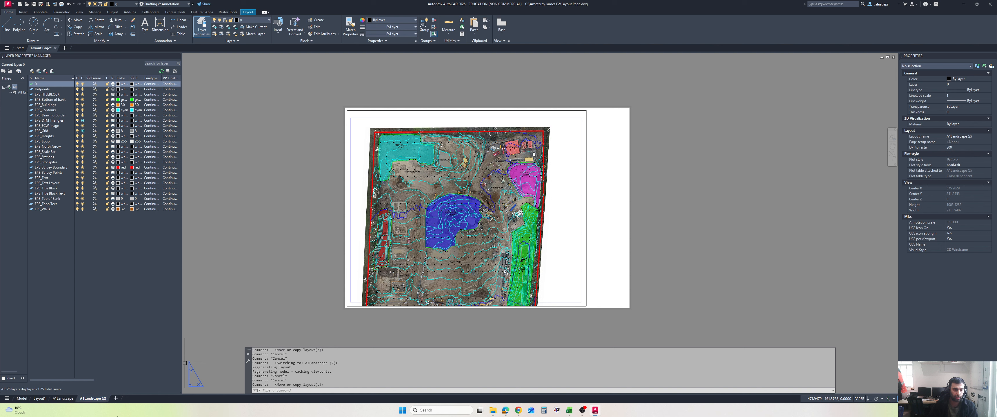
# Rename the copied layout as A1Landscape_02 and the original layout as A1Landscape_01.
pyautogui.rightClick(94, 400)
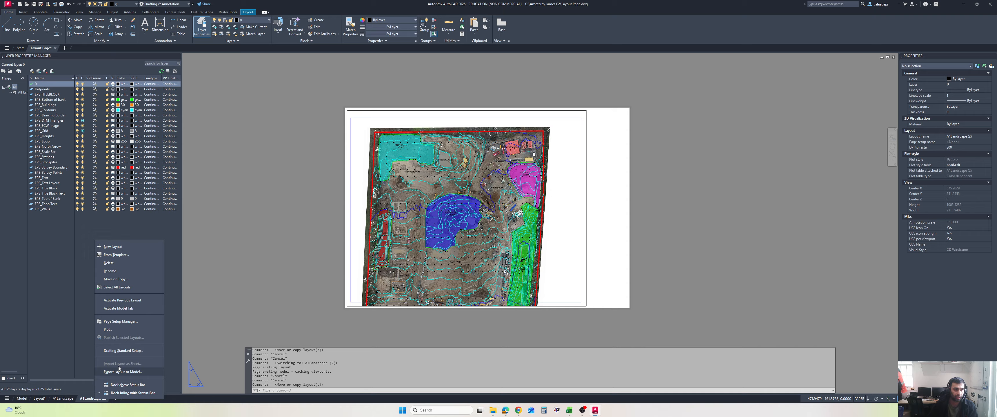
pyautogui.click(129, 272)
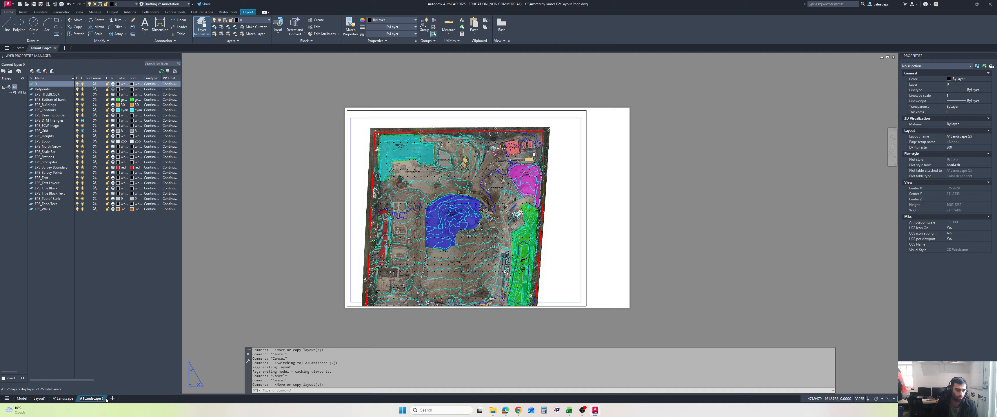
pyautogui.press('Return')
pyautogui.click(65, 399)
pyautogui.rightClick(66, 399)
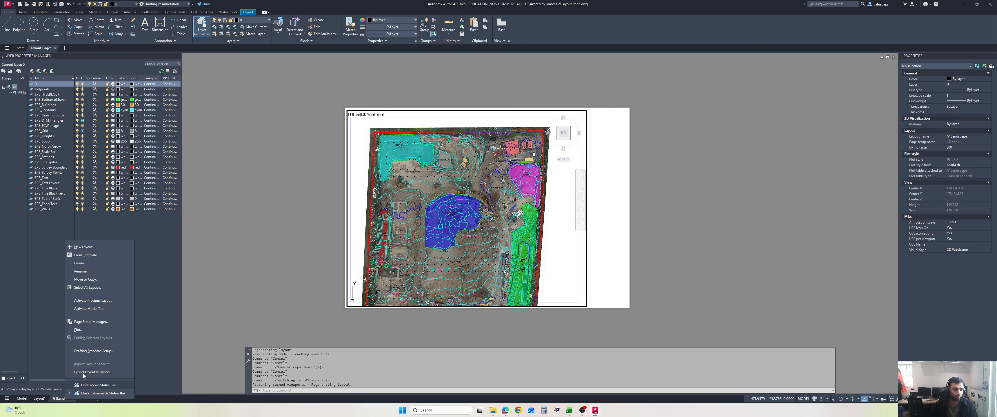
pyautogui.click(96, 273)
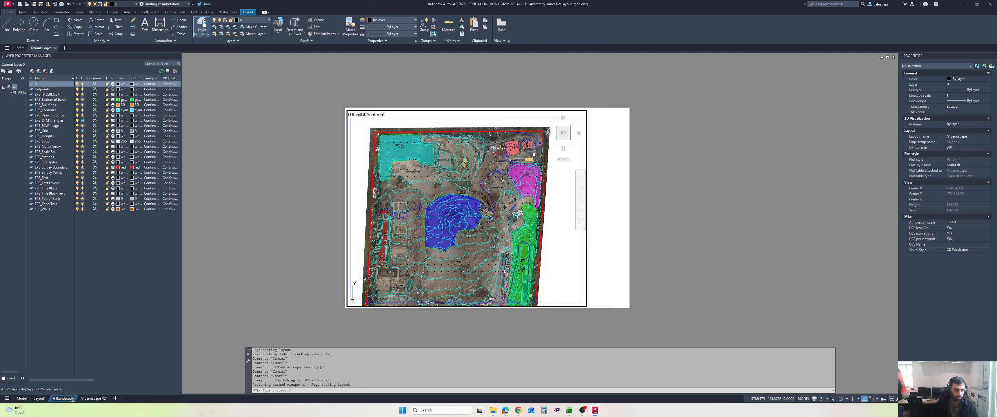
pyautogui.write('_01')
pyautogui.press('Return')
# In the A1Landscape_02 layout, activate the viewport and pan the plan to frame the site's southern part, overlapping the blue rectangle's lower edge.
pyautogui.click(98, 399)
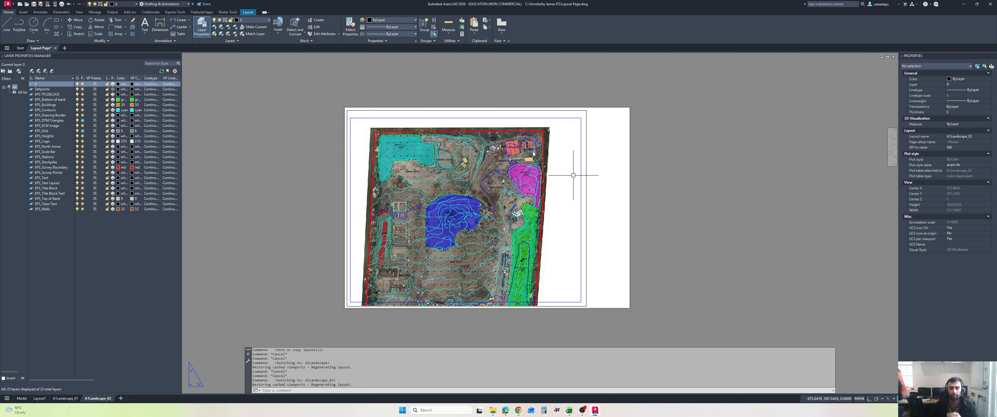
pyautogui.doubleClick(567, 164)
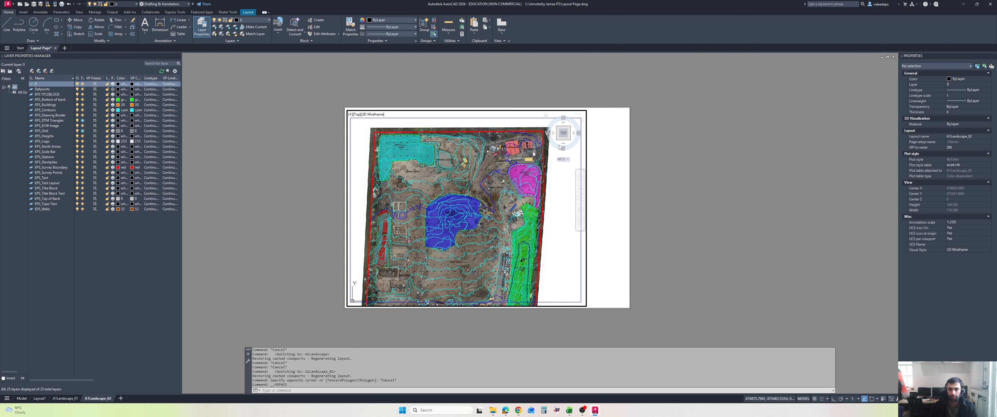
pyautogui.click(580, 191)
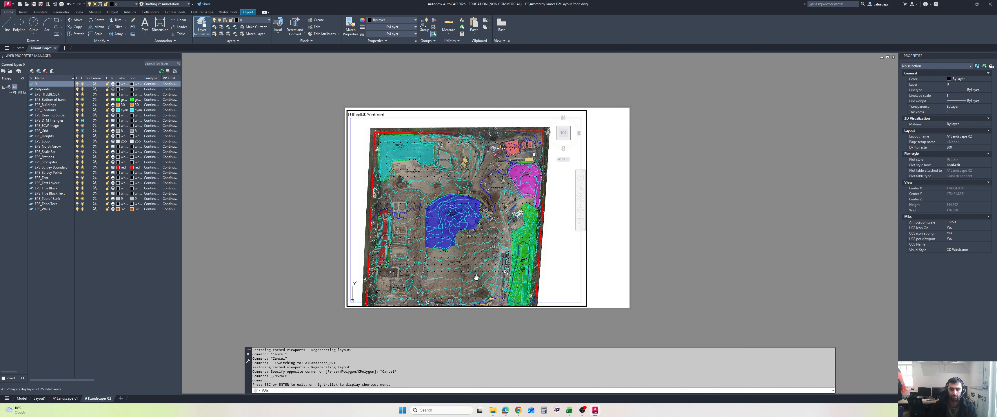
pyautogui.moveTo(477, 278); pyautogui.dragTo(480, 173)
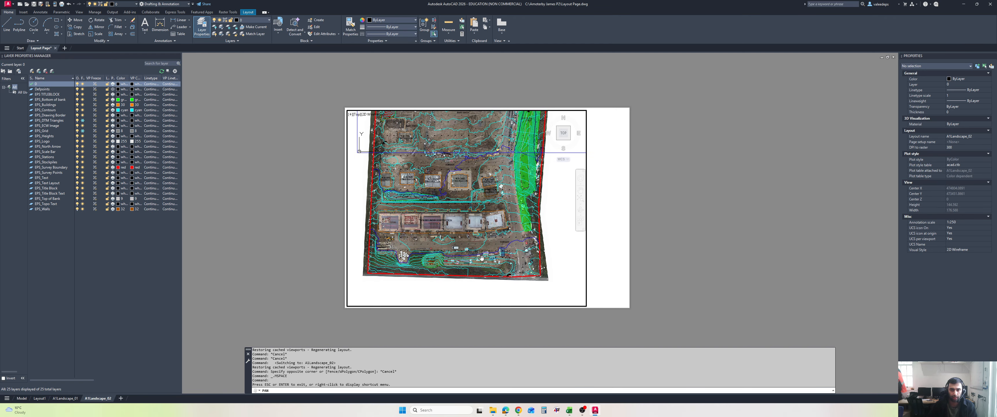
pyautogui.moveTo(482, 258); pyautogui.dragTo(484, 258)
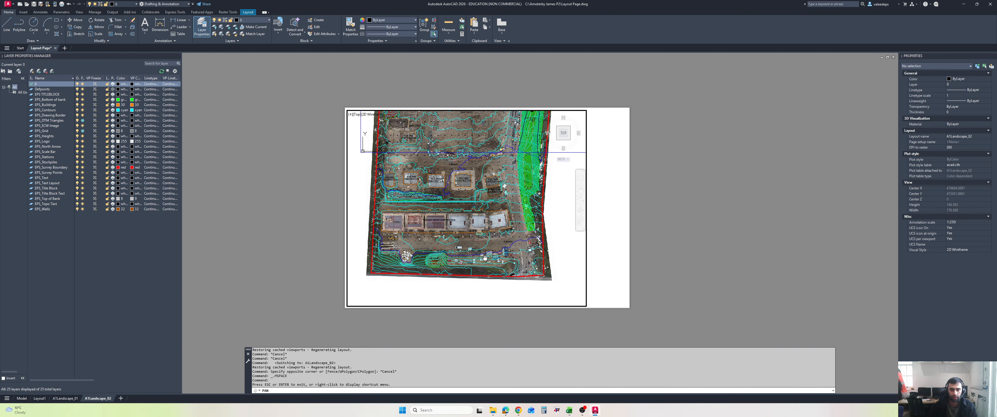
pyautogui.moveTo(485, 258); pyautogui.dragTo(476, 257)
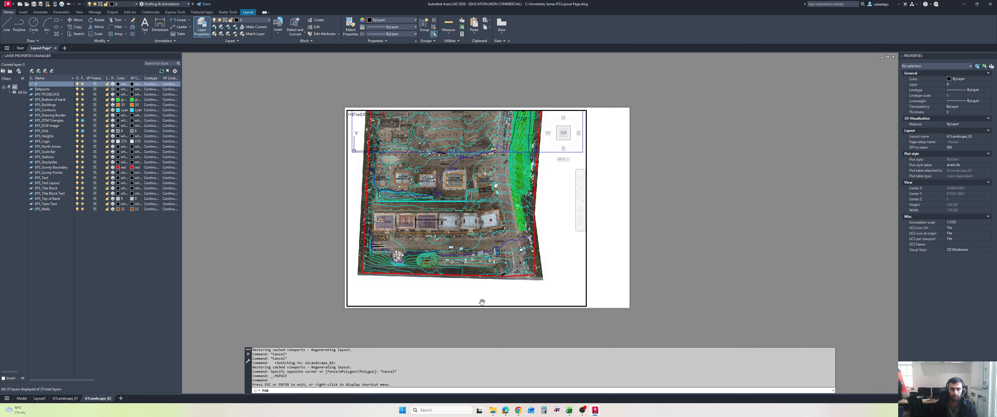
pyautogui.press('Escape')
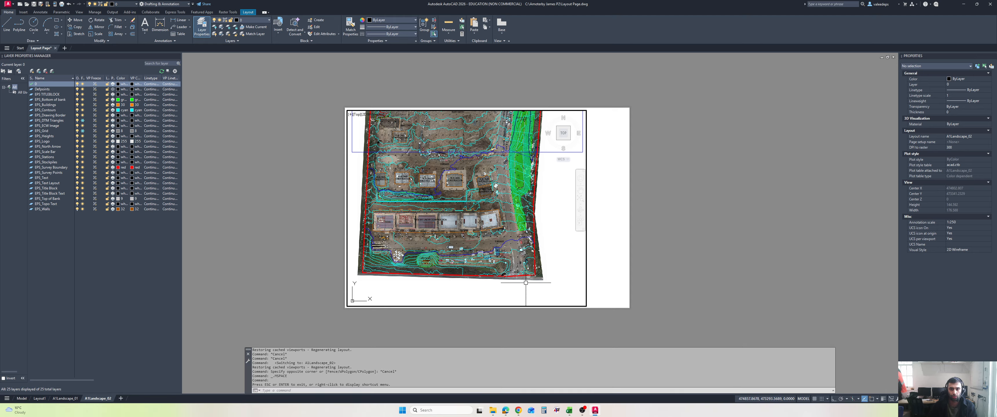
pyautogui.click(578, 193)
pyautogui.moveTo(480, 259); pyautogui.dragTo(485, 259)
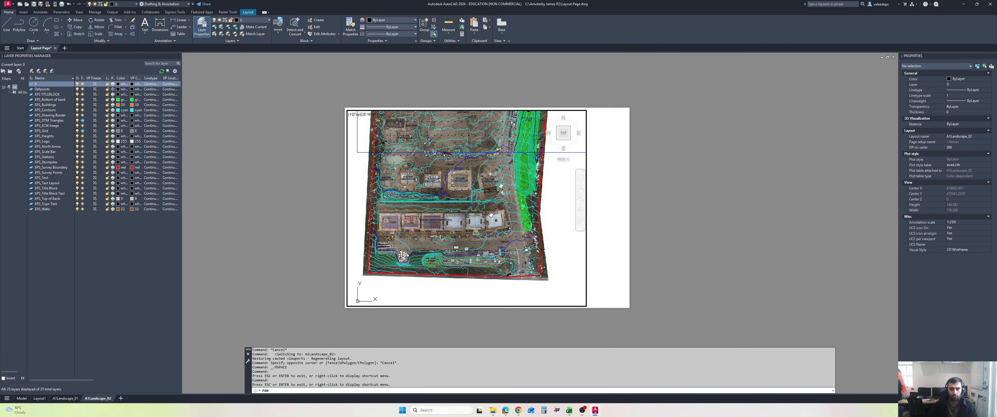
pyautogui.press('Escape')
pyautogui.press('Escape')
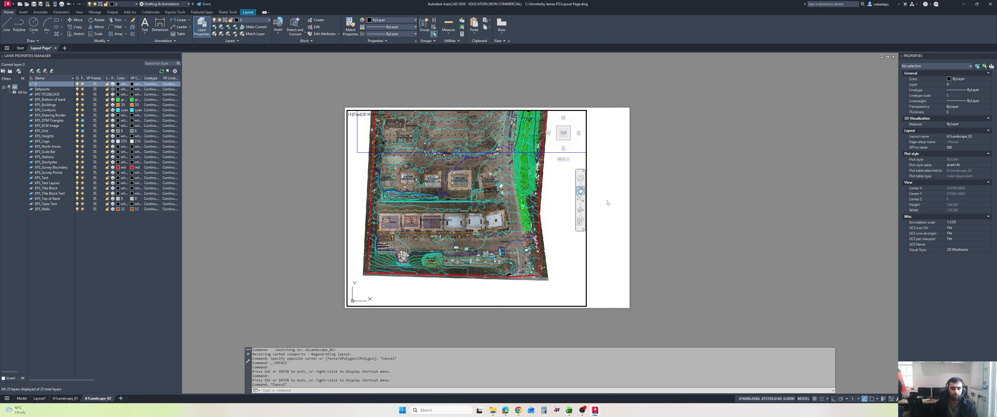
pyautogui.click(569, 196)
pyautogui.click(552, 186)
pyautogui.press('Escape')
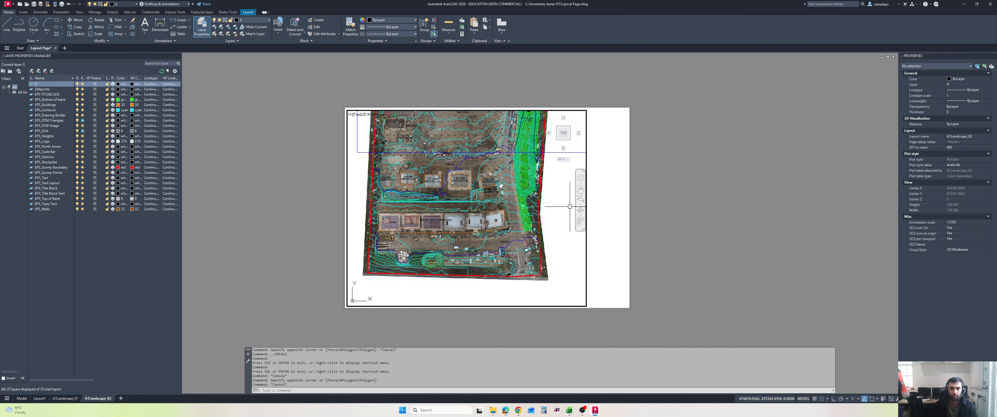
pyautogui.click(569, 207)
pyautogui.click(569, 204)
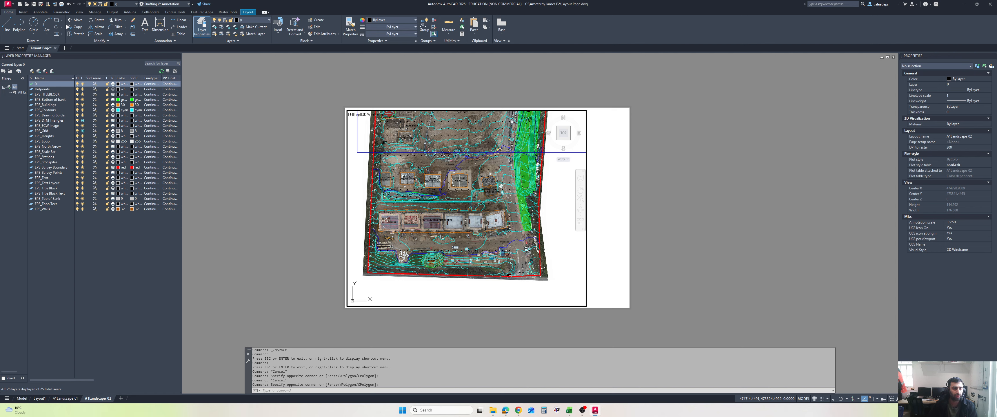
# Draw a second model-space rectangle just inside the A1Landscape_02 viewport's edges, around the southern part of the site, and select it.
pyautogui.click(57, 21)
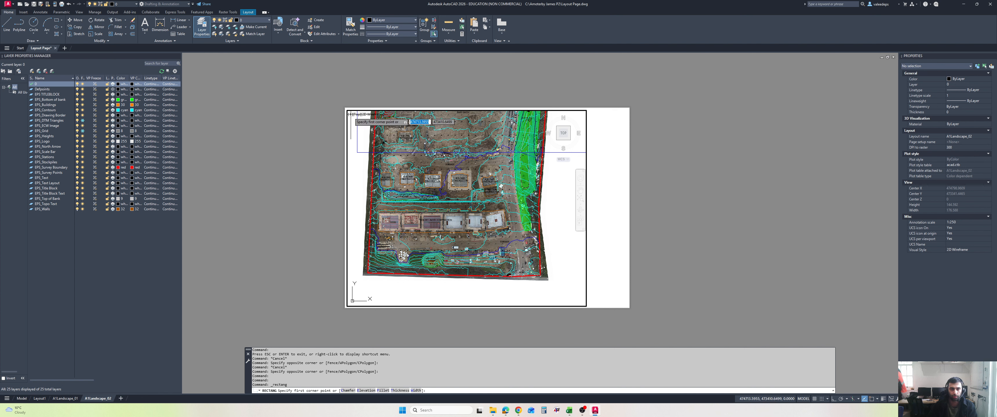
pyautogui.click(351, 115)
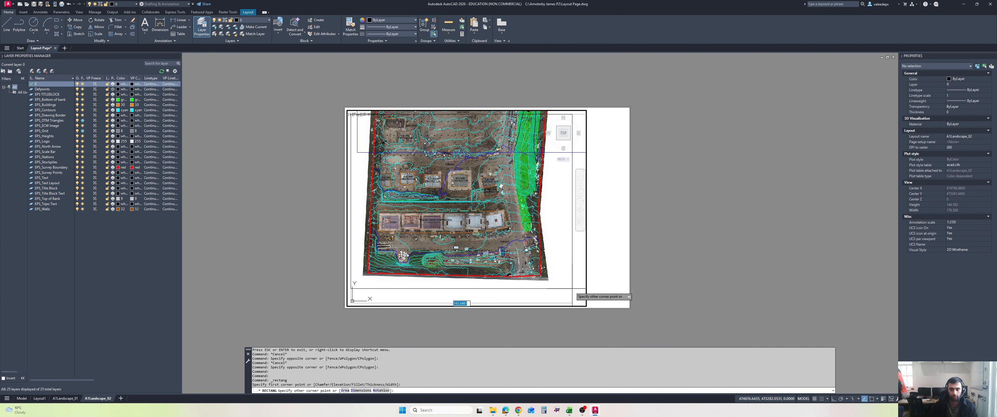
pyautogui.click(581, 304)
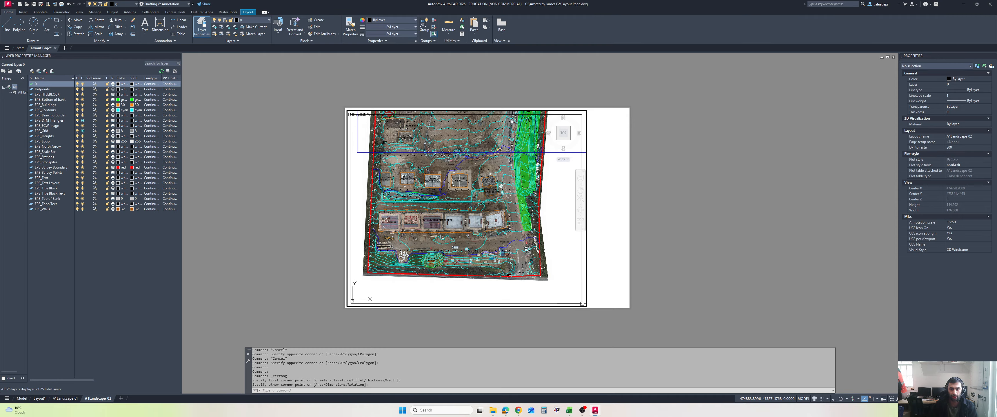
pyautogui.click(582, 282)
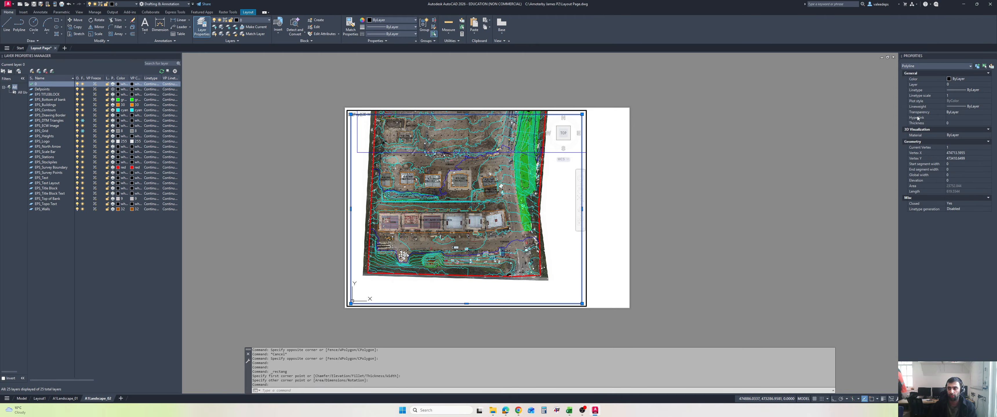
# Set the colour of the selected southern rectangle to Cyan and deselect it.
pyautogui.click(960, 79)
pyautogui.click(960, 79)
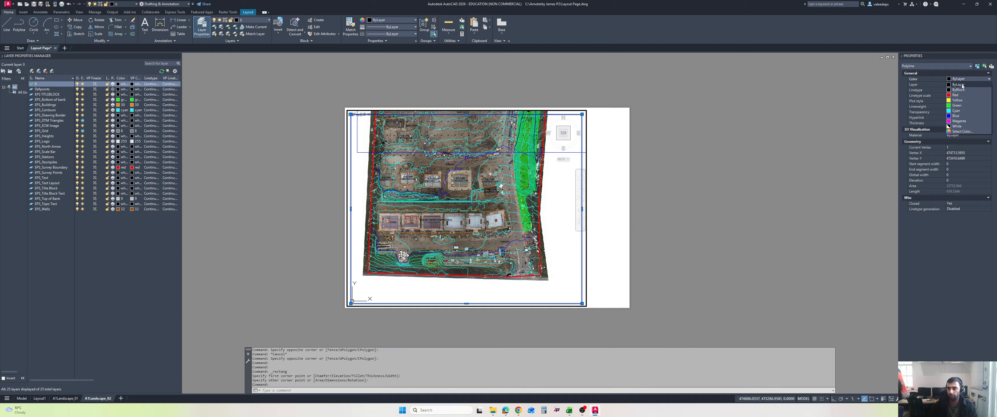
pyautogui.click(959, 106)
pyautogui.press('Escape')
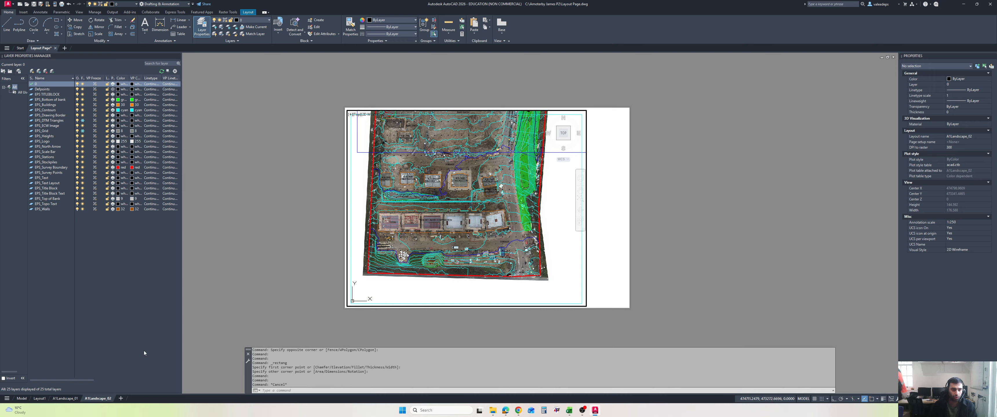
# In model space, filter the layer list for ecw*, turn off the EPS_ECW Image layer and clear the filter.
pyautogui.click(22, 399)
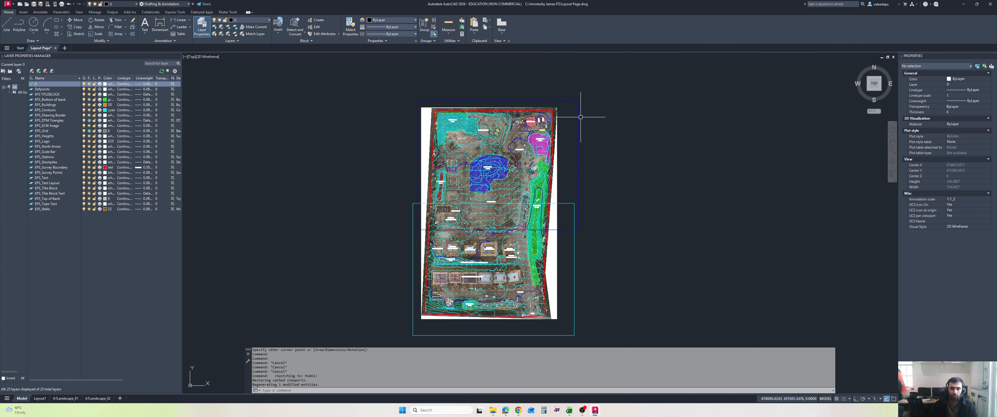
pyautogui.scroll(4, 451, 253)
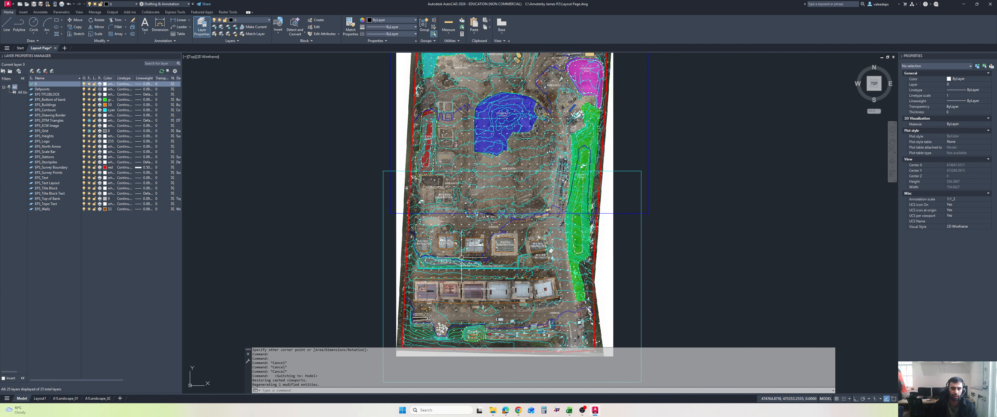
pyautogui.scroll(4, 339, 184)
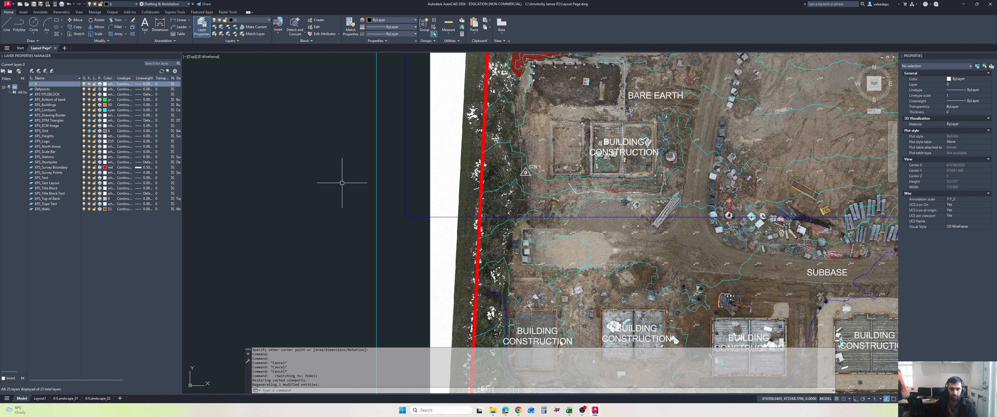
pyautogui.click(152, 65)
pyautogui.write('ecw*')
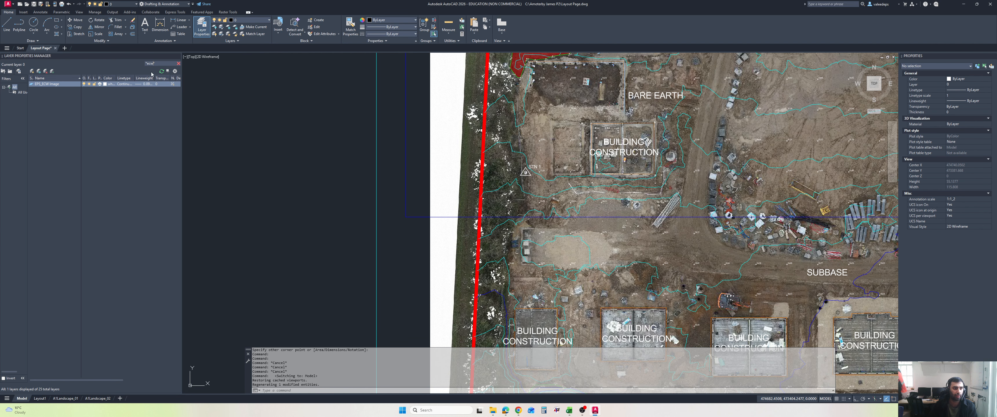
pyautogui.click(84, 84)
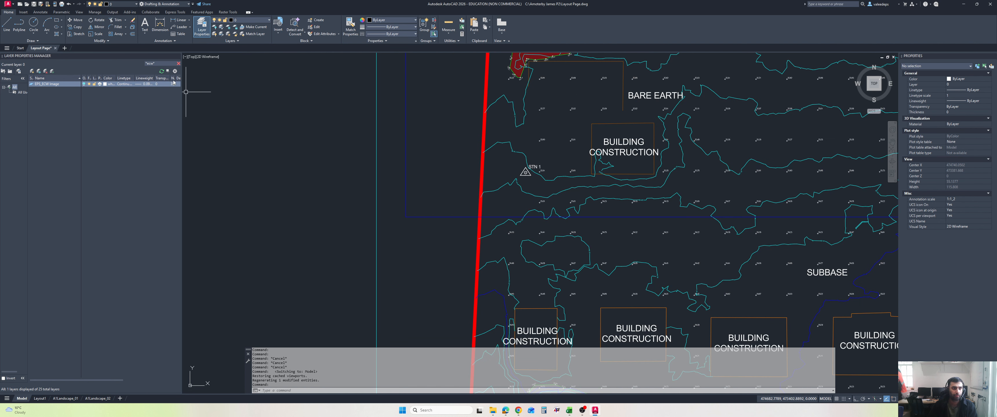
pyautogui.click(179, 63)
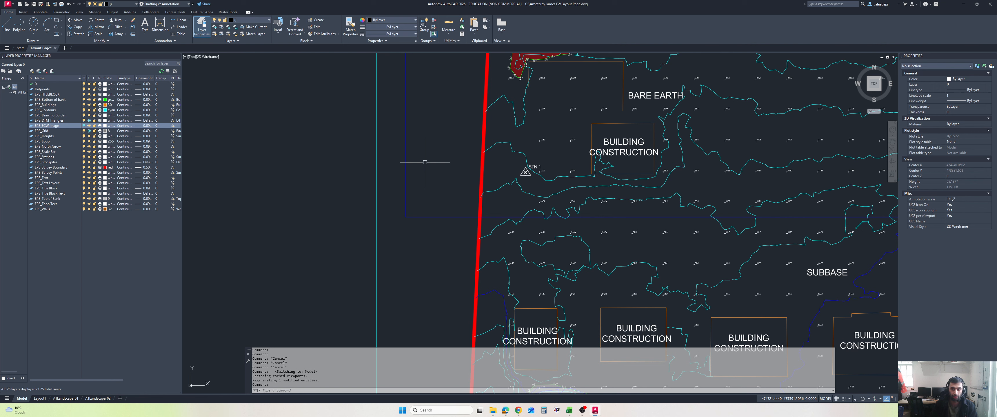
# Add the multiline text label A1_01 inside the lower-left corner of the blue rectangle.
pyautogui.press('Return')
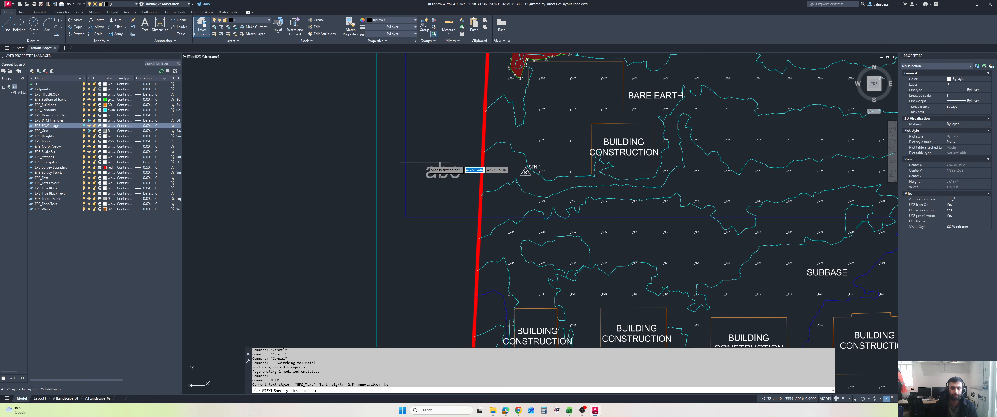
pyautogui.click(413, 186)
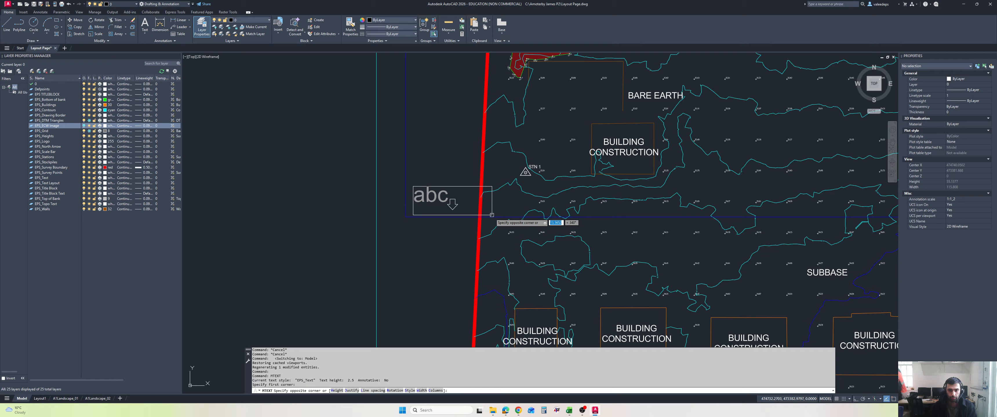
pyautogui.click(476, 212)
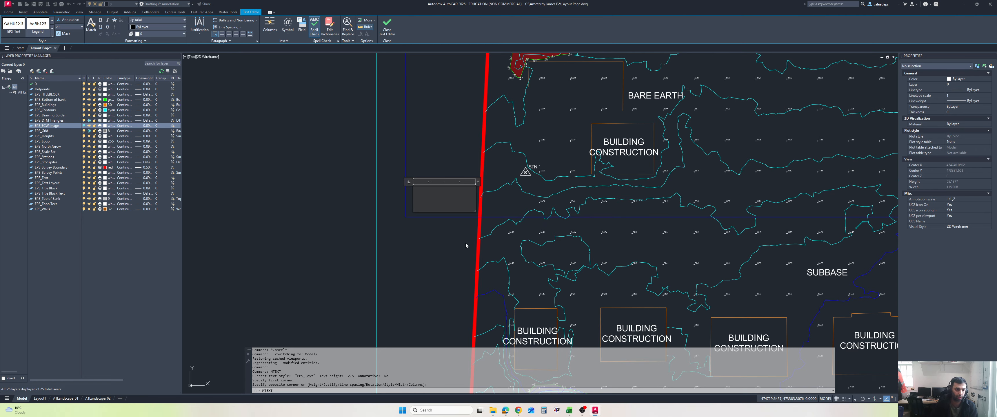
pyautogui.write('A1_')
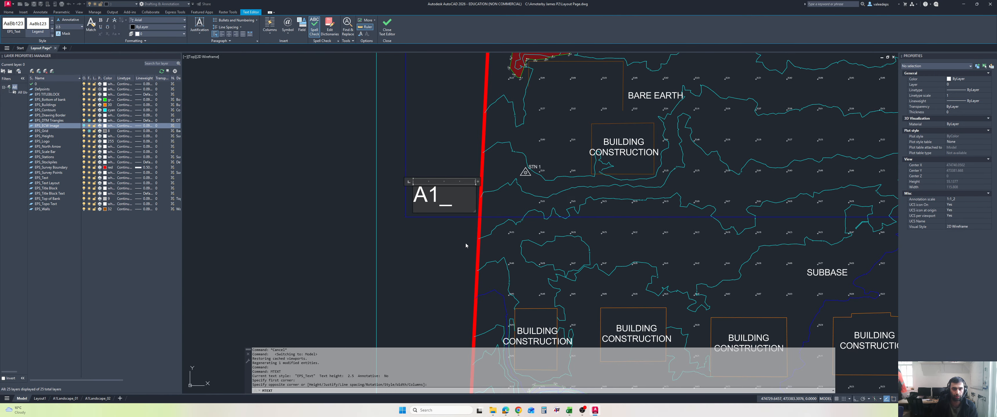
pyautogui.write('01')
pyautogui.click(465, 243)
# Copy the A1_01 label into the lower-left corner of the cyan rectangle.
pyautogui.click(456, 196)
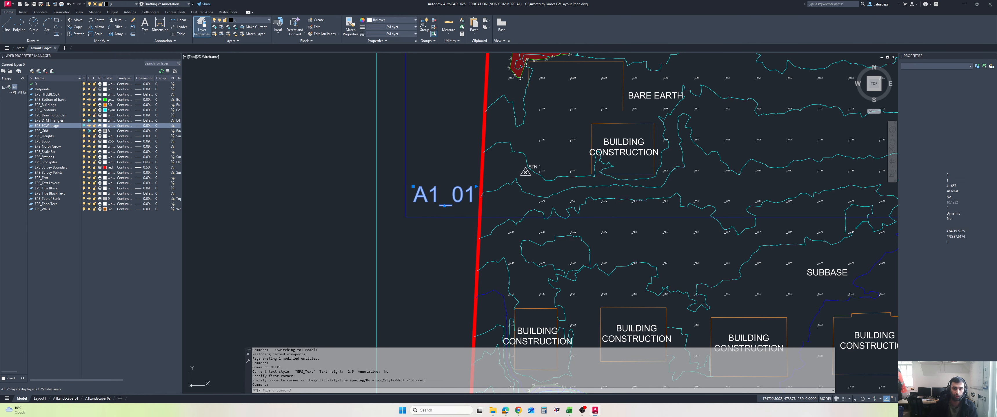
pyautogui.press('Return')
pyautogui.click(446, 206)
pyautogui.scroll(-6, 436, 297)
pyautogui.moveTo(436, 297); pyautogui.dragTo(444, 137, button='middle')
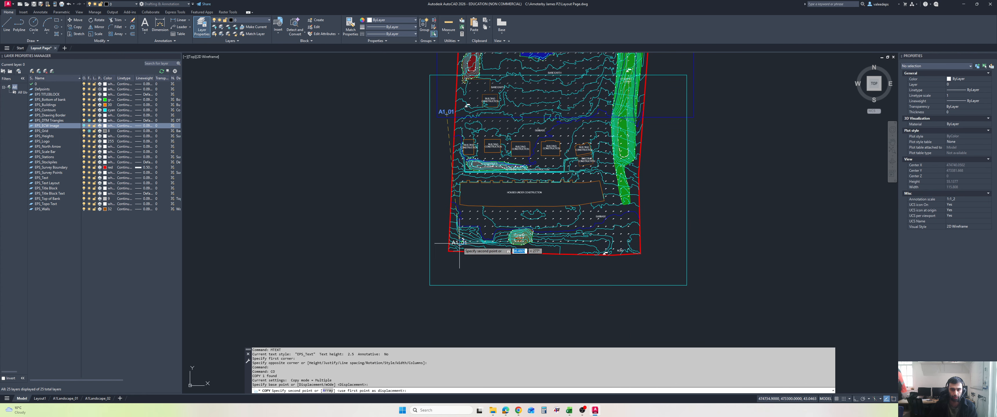
pyautogui.scroll(6, 449, 279)
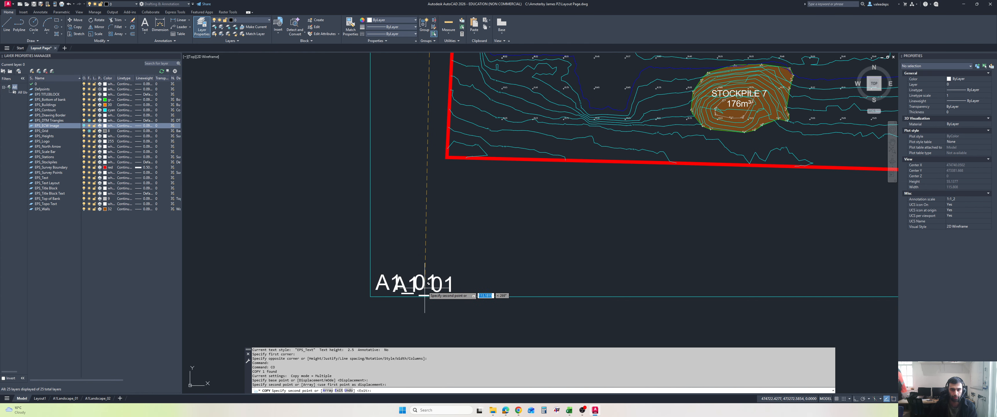
pyautogui.press('Escape')
# Change the text of the copied label in the cyan rectangle to A1_02.
pyautogui.doubleClick(412, 283)
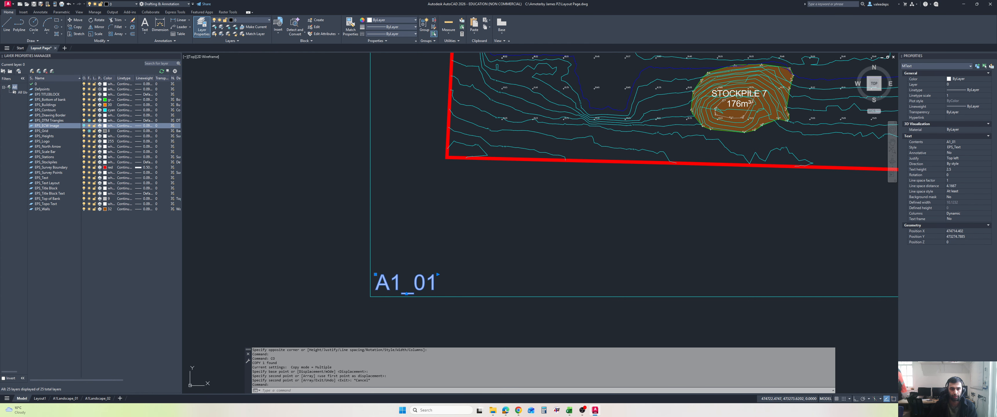
pyautogui.write('2')
pyautogui.click(476, 294)
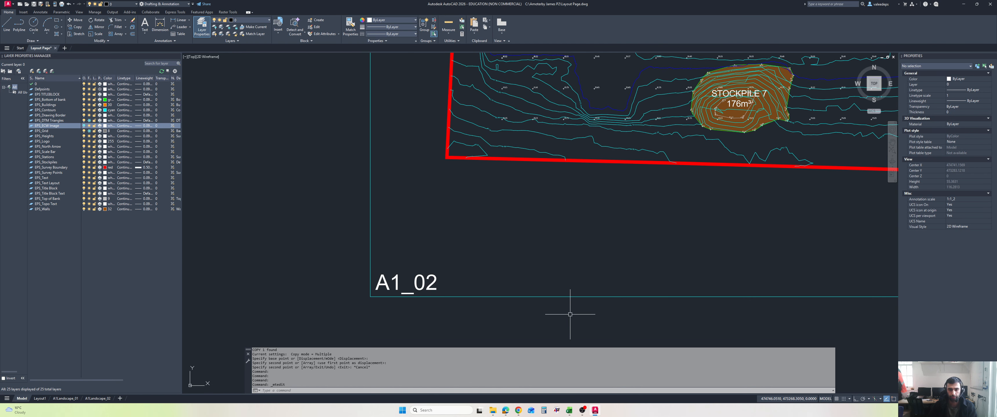
pyautogui.scroll(-10, 574, 306)
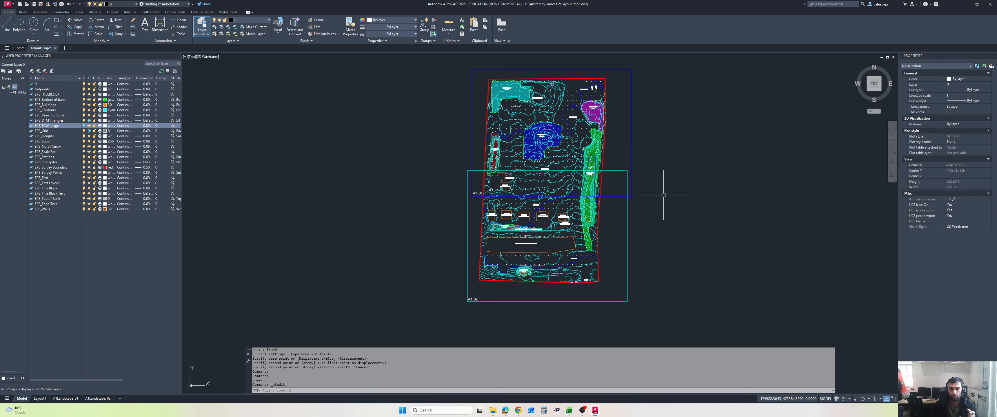
# Create two new layers named A1 - 01 and A1 - 02.
pyautogui.click(158, 63)
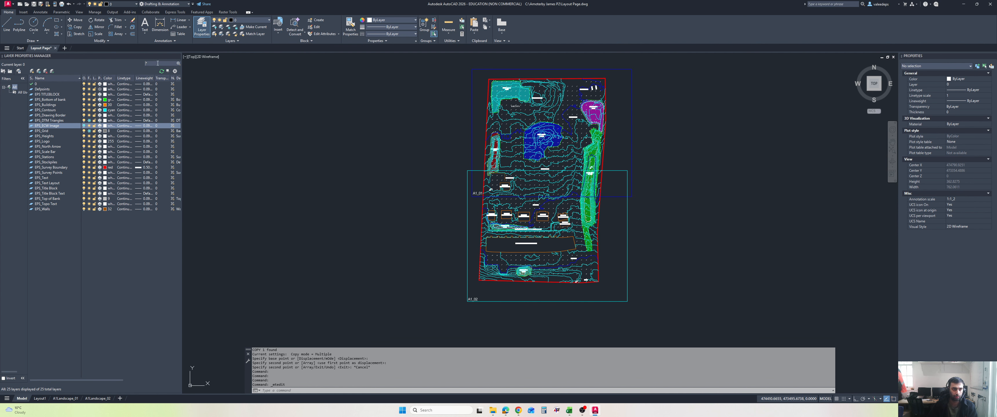
pyautogui.click(32, 70)
pyautogui.write('A1 - 01')
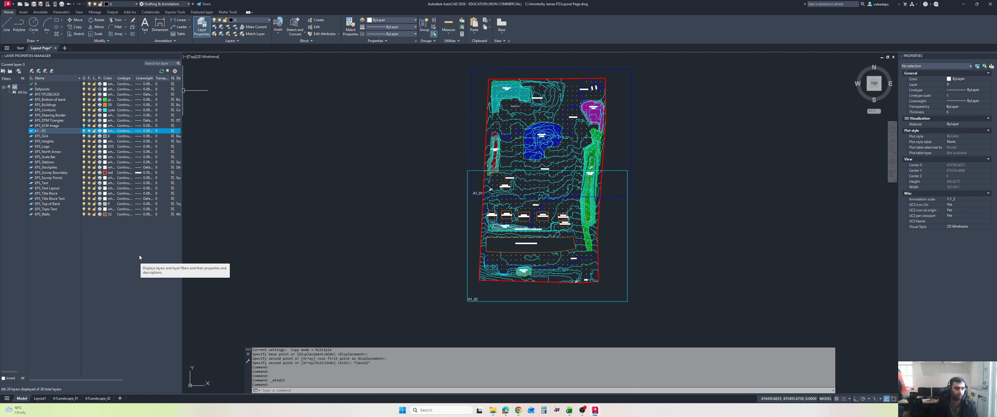
pyautogui.press('Return')
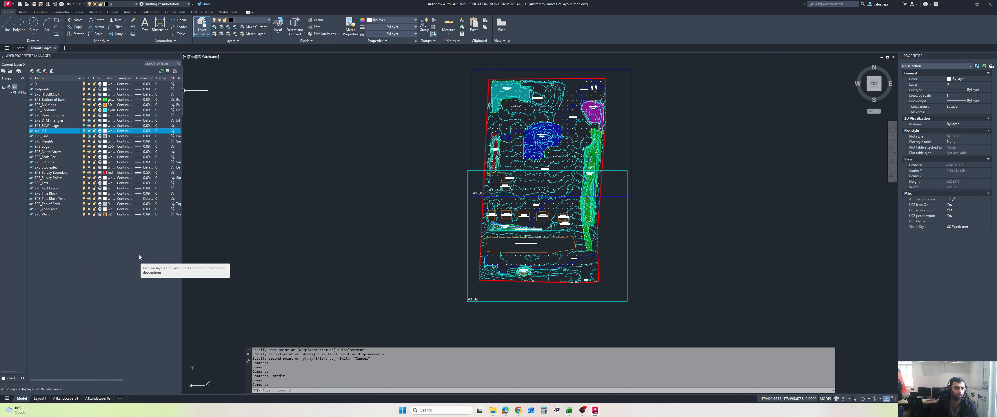
pyautogui.click(32, 71)
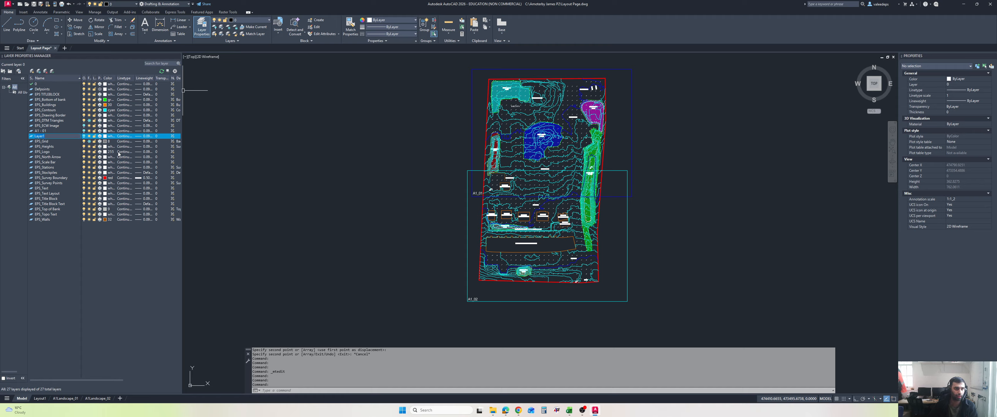
pyautogui.write('A1 - 02')
pyautogui.press('Return')
pyautogui.press('Escape')
pyautogui.press('Escape')
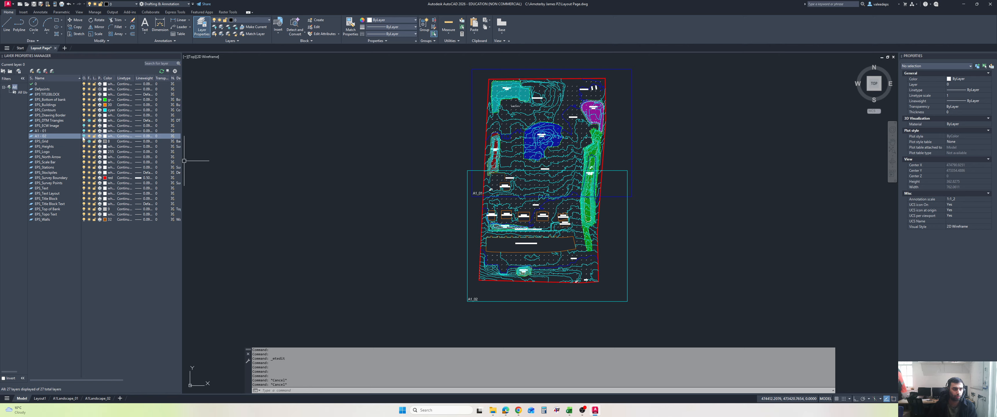
# Set the colour of layer A1 - 02 to cyan and of layer A1 - 01 to blue.
pyautogui.click(103, 137)
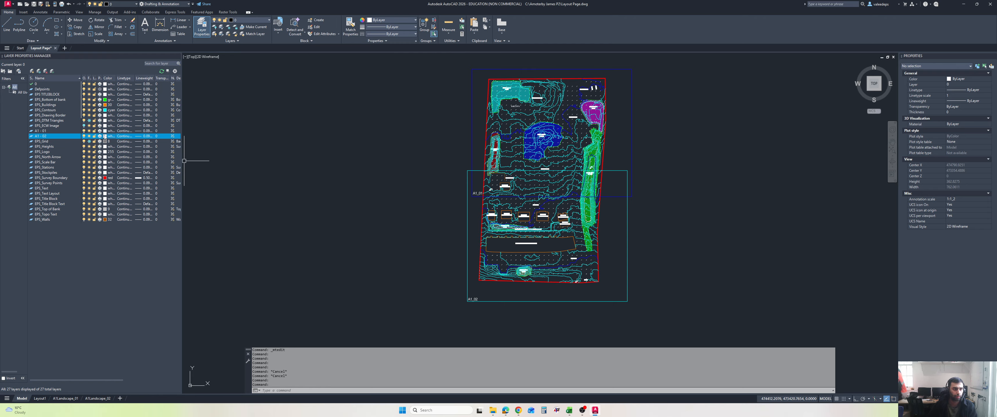
pyautogui.click(104, 137)
pyautogui.click(470, 216)
pyautogui.click(491, 247)
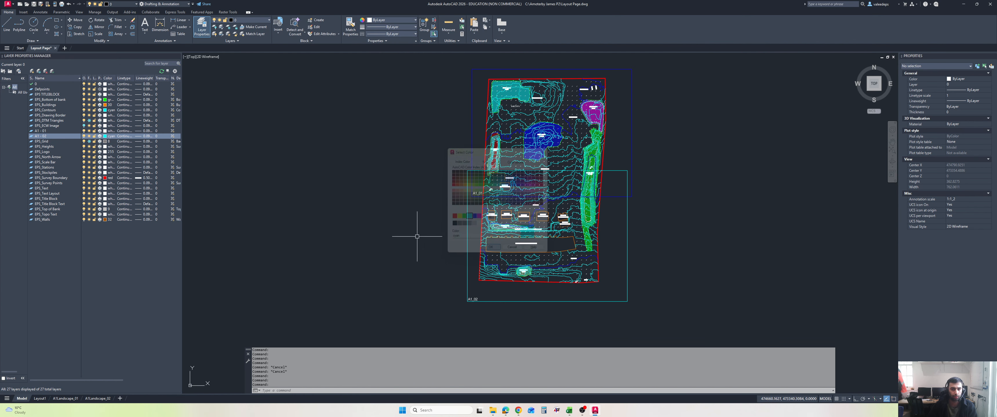
pyautogui.click(104, 131)
pyautogui.click(474, 217)
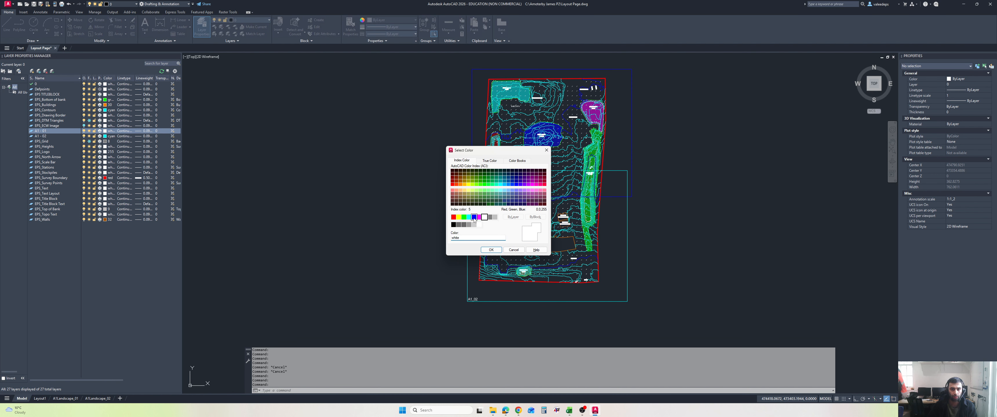
pyautogui.click(491, 250)
# Assign the blue rectangle to layer A1 - 01 and the cyan rectangle to layer A1 - 02.
pyautogui.click(632, 128)
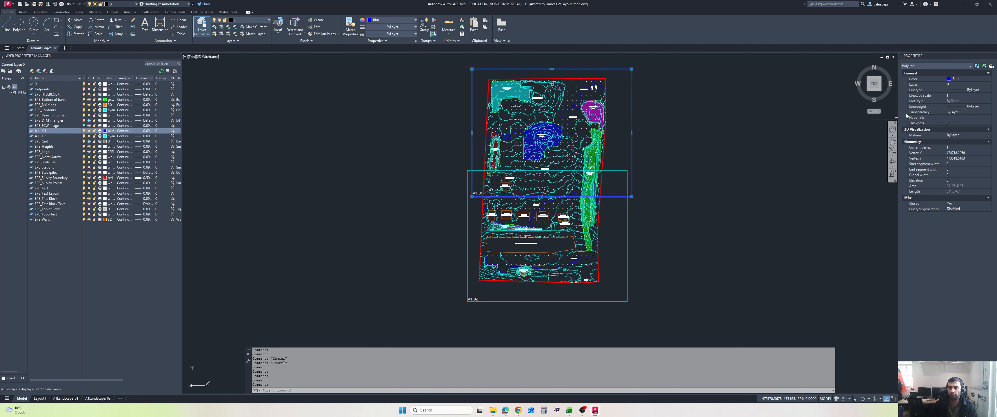
pyautogui.click(966, 84)
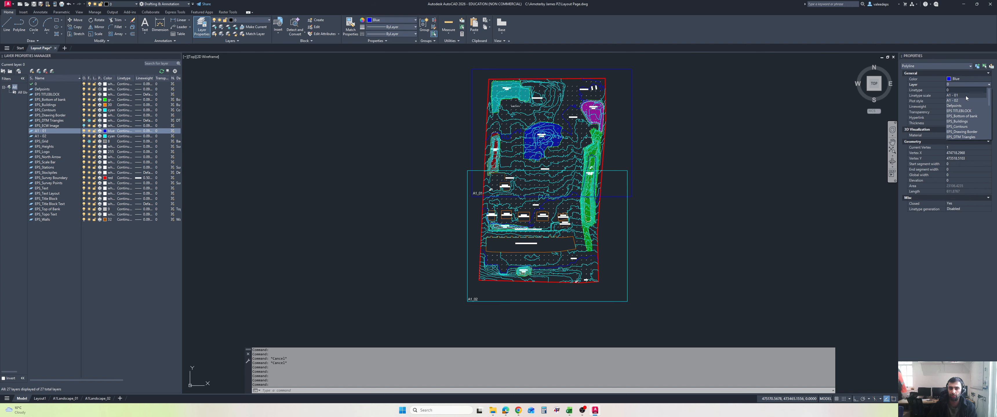
pyautogui.click(966, 96)
pyautogui.press('Escape')
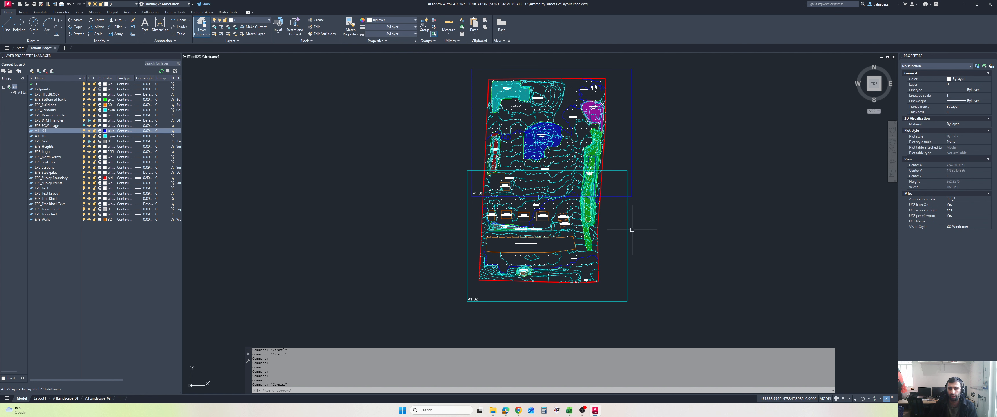
pyautogui.click(627, 229)
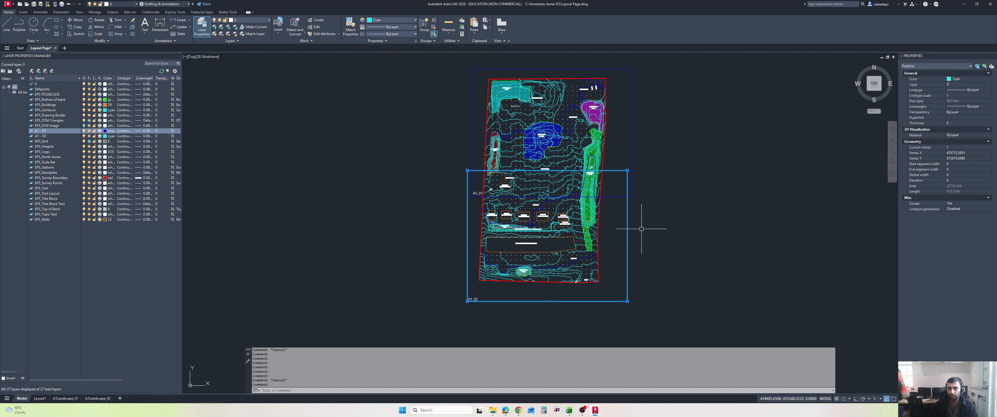
pyautogui.click(964, 85)
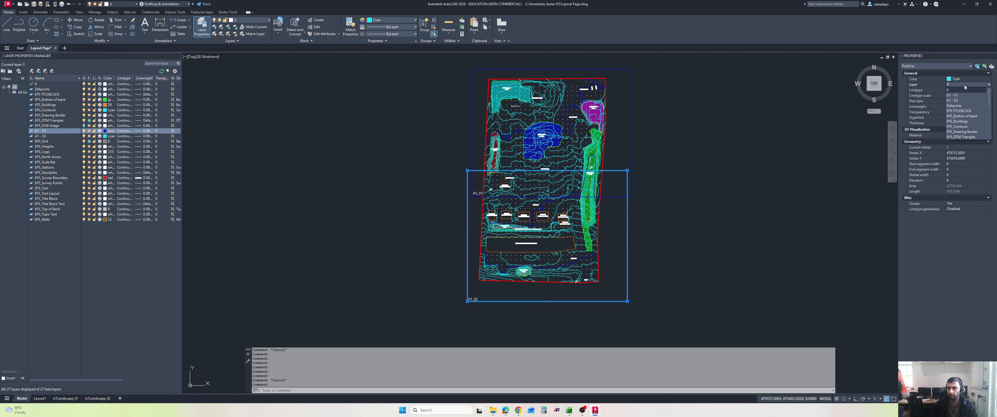
pyautogui.click(964, 99)
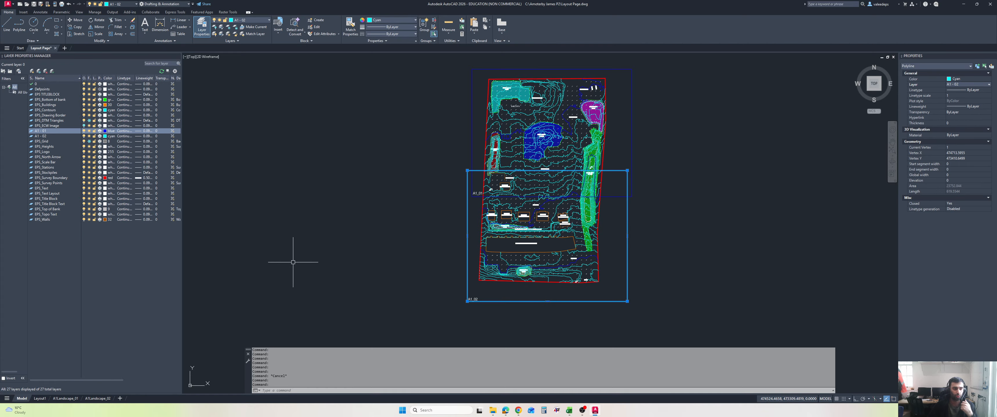
# In layout A1Landscape_01, freeze layer A1 - 02 in the survey viewport only, then return to paper space.
pyautogui.click(66, 399)
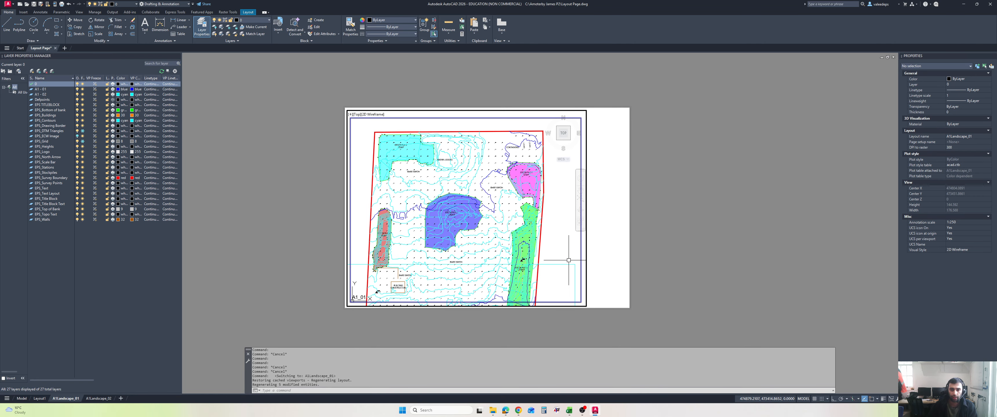
pyautogui.click(567, 249)
pyautogui.click(567, 249)
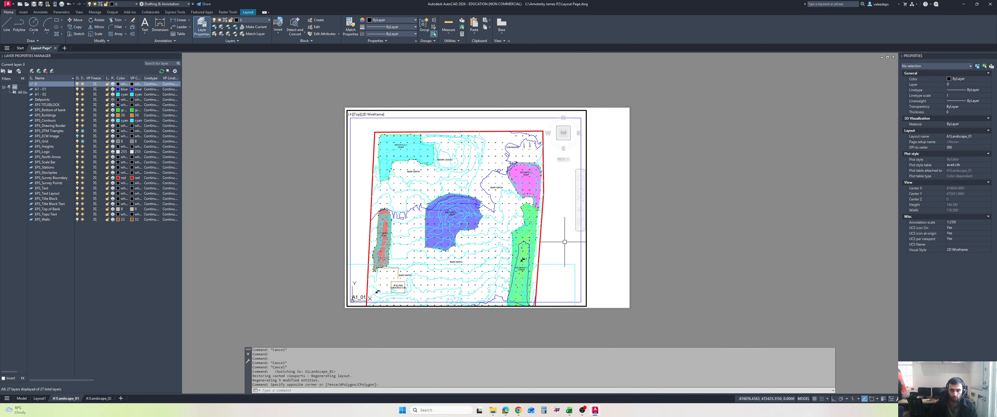
pyautogui.click(564, 264)
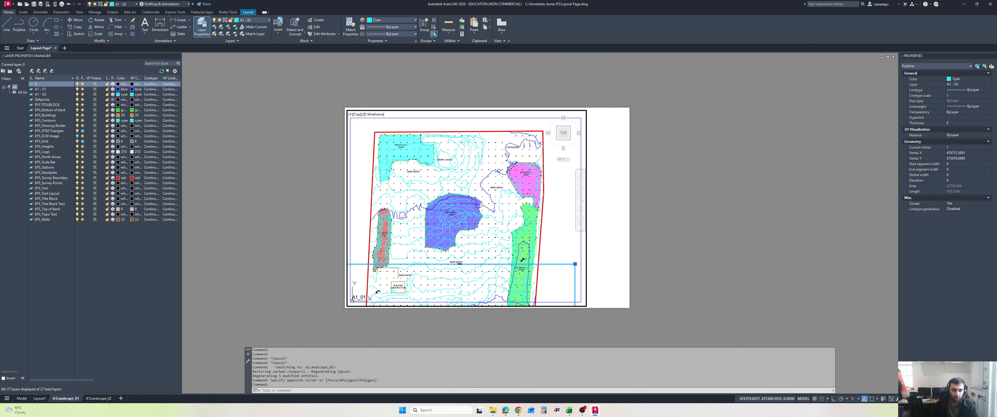
pyautogui.press('Escape')
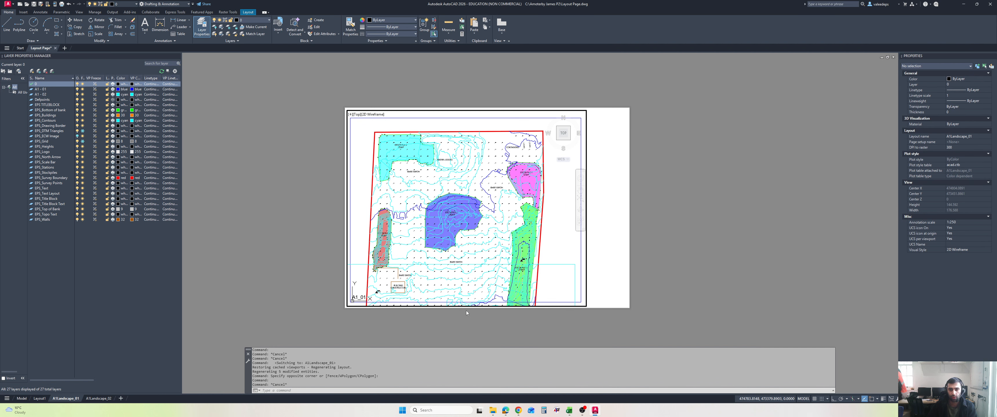
pyautogui.click(560, 252)
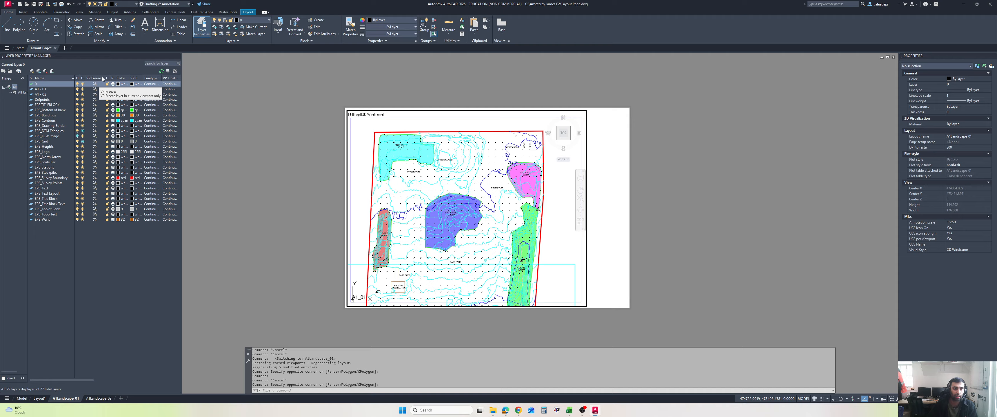
pyautogui.click(96, 95)
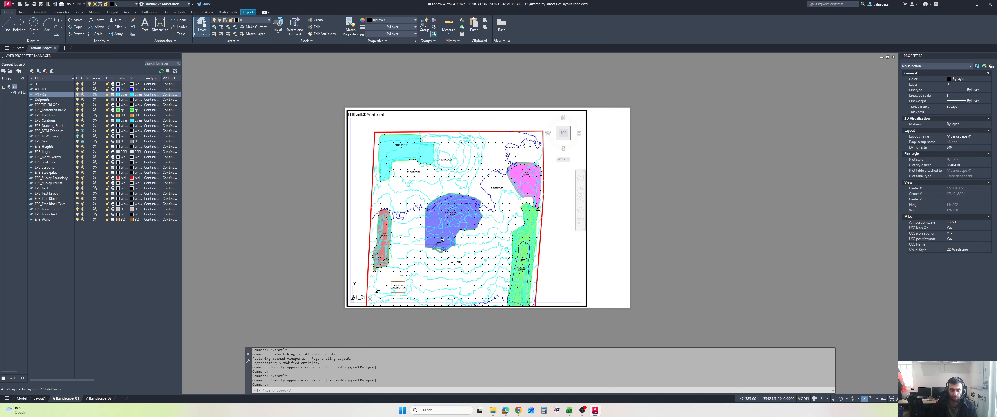
pyautogui.doubleClick(283, 312)
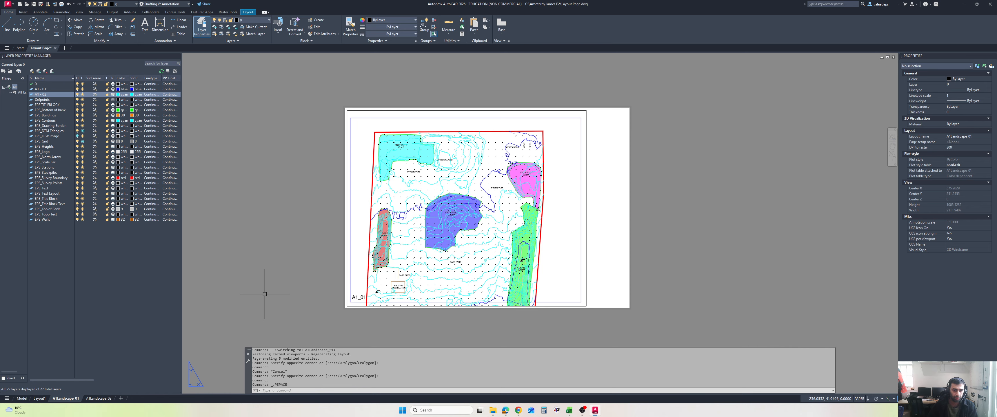
# In layout A1Landscape_02, freeze layer A1 - 01 in the survey viewport only, then return to paper space.
pyautogui.click(102, 399)
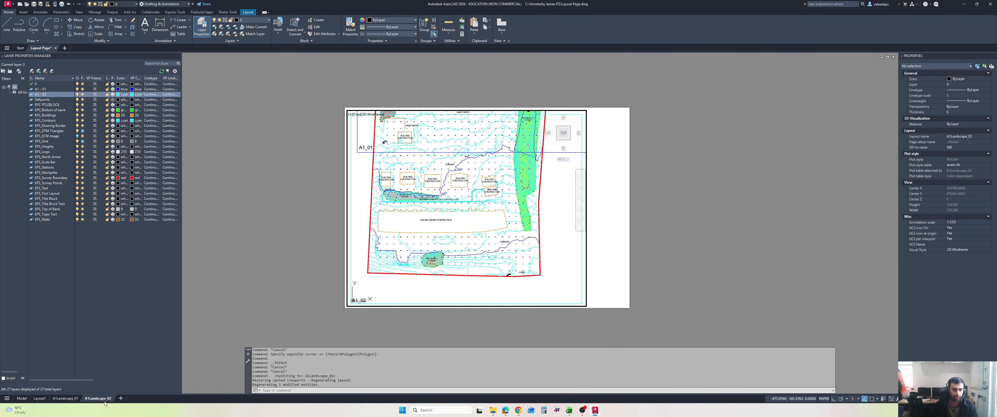
pyautogui.click(559, 273)
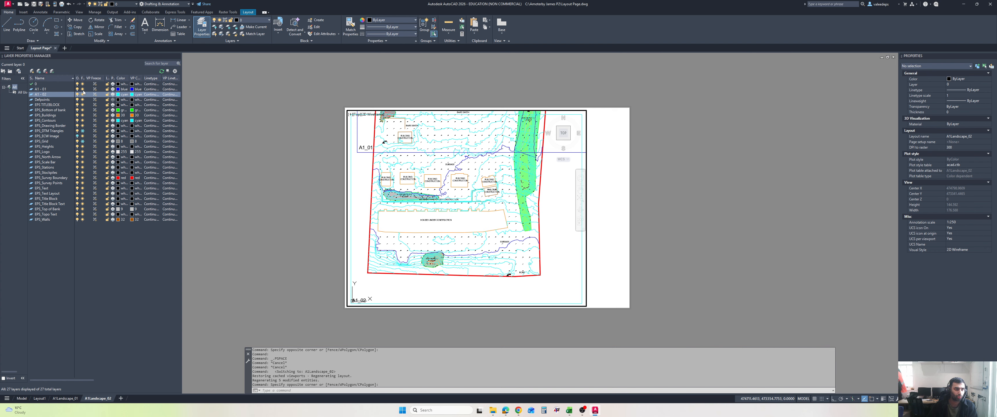
pyautogui.click(96, 90)
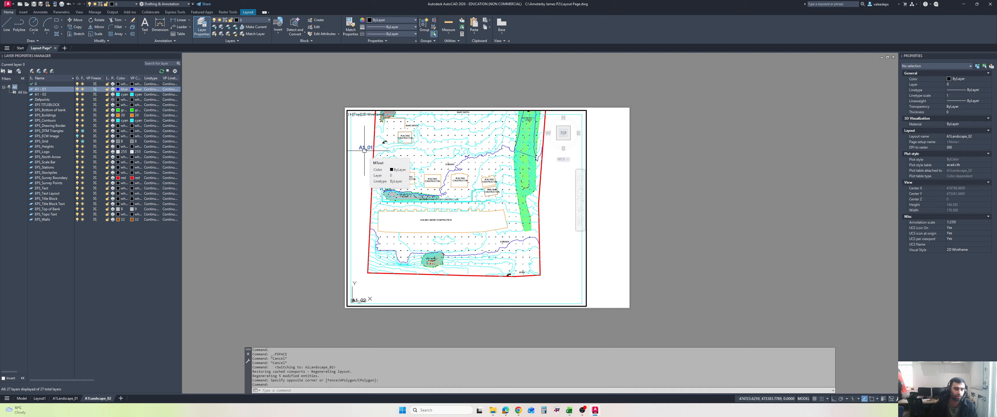
pyautogui.doubleClick(306, 163)
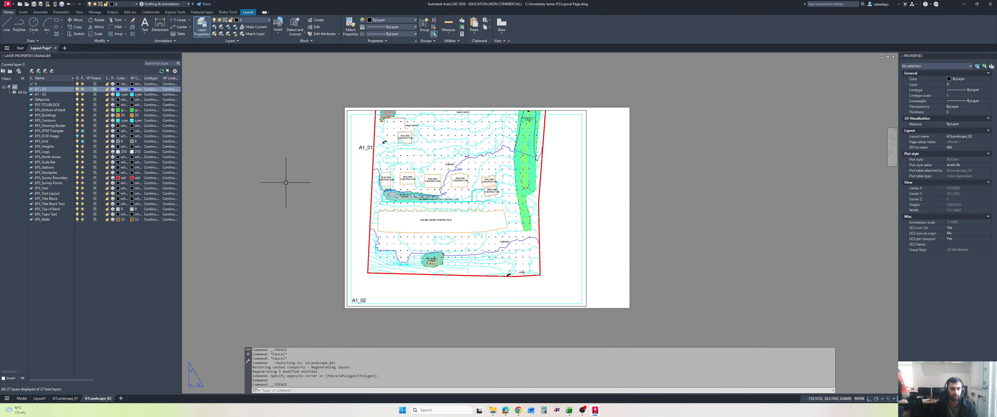
# In model space, assign the A1_01 text label to layer A1 - 01.
pyautogui.click(24, 399)
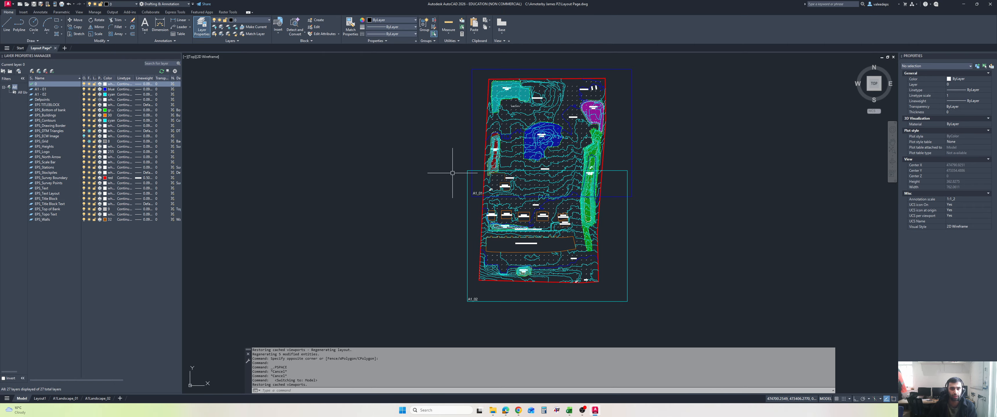
pyautogui.scroll(8, 492, 216)
pyautogui.click(493, 217)
pyautogui.click(483, 217)
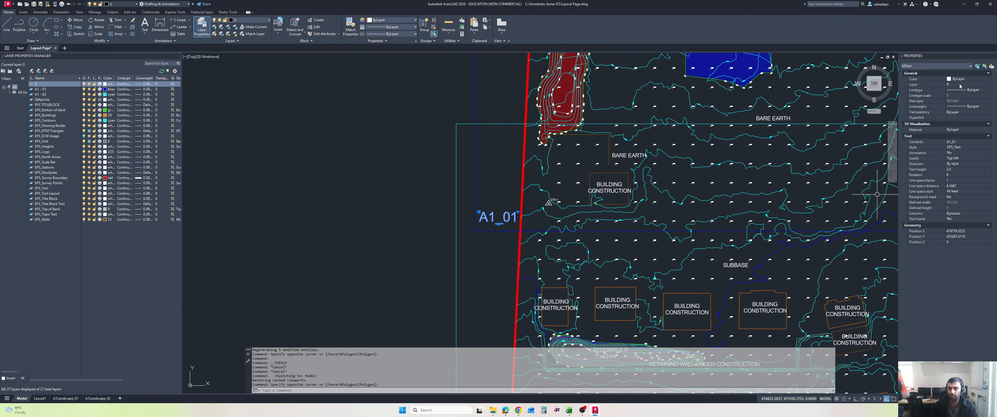
pyautogui.click(960, 85)
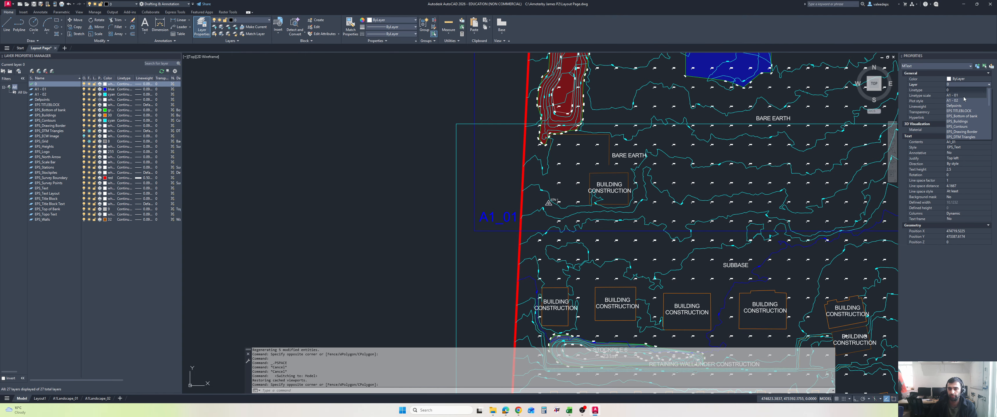
pyautogui.click(964, 97)
pyautogui.scroll(-2, 629, 270)
pyautogui.moveTo(629, 269); pyautogui.dragTo(585, 181, button='middle')
pyautogui.press('Escape')
# Assign the A1_02 text label at the southern rectangle's corner to layer A1 - 02.
pyautogui.moveTo(549, 300); pyautogui.dragTo(563, 186, button='middle')
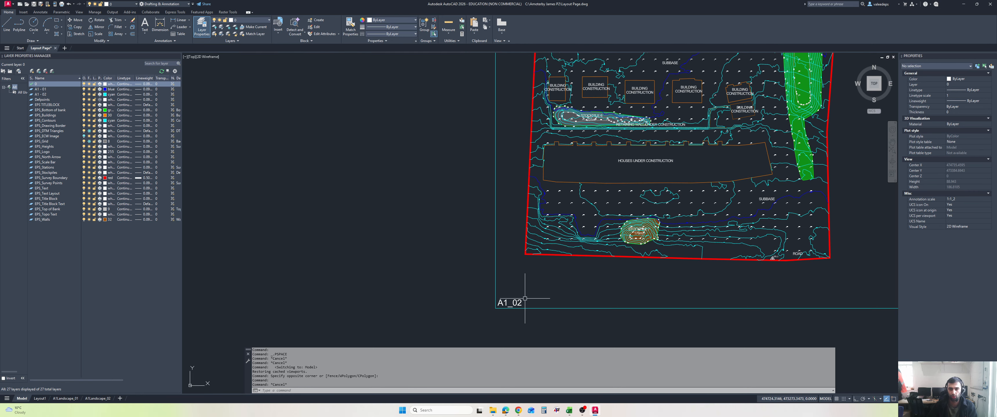
pyautogui.click(509, 299)
pyautogui.click(962, 84)
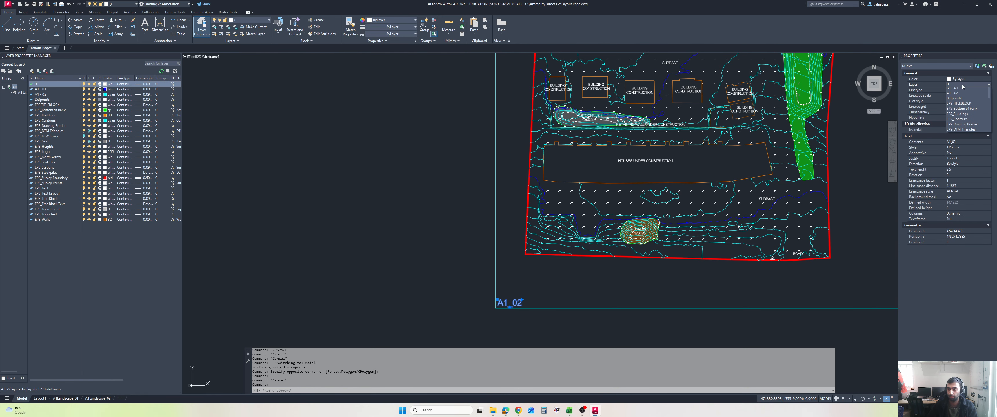
pyautogui.click(961, 100)
pyautogui.press('Escape')
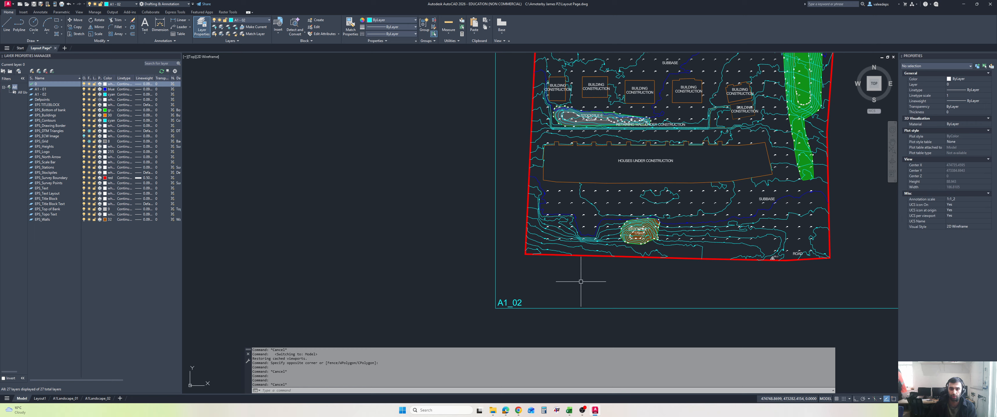
# Change the colour of layers A1 - 01 and A1 - 02 to white.
pyautogui.scroll(-2, 596, 276)
pyautogui.moveTo(617, 260); pyautogui.dragTo(505, 271, button='middle')
pyautogui.moveTo(714, 172); pyautogui.dragTo(703, 196, button='middle')
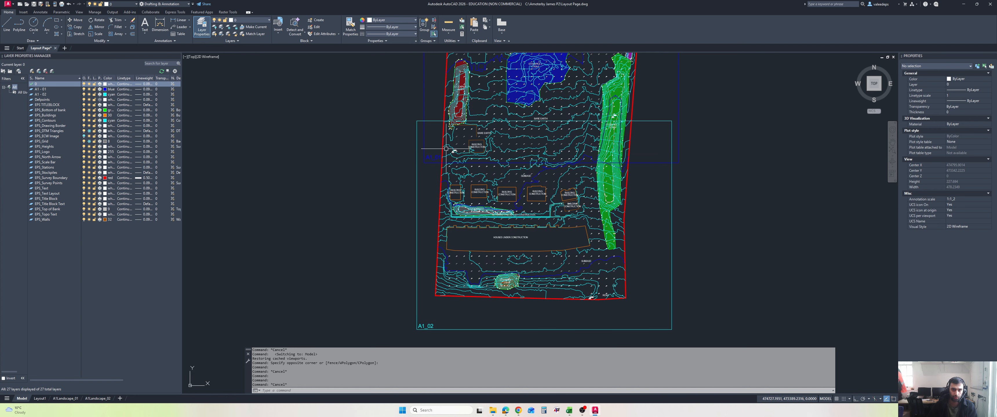
pyautogui.click(110, 89)
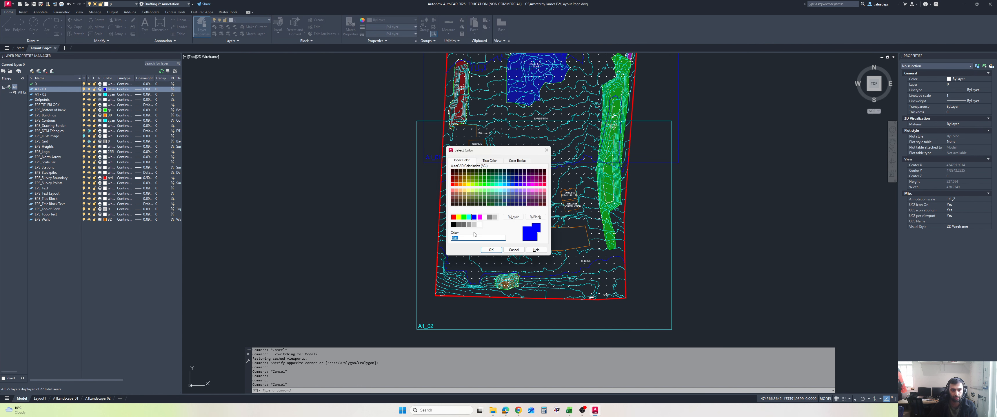
pyautogui.click(485, 217)
pyautogui.click(491, 250)
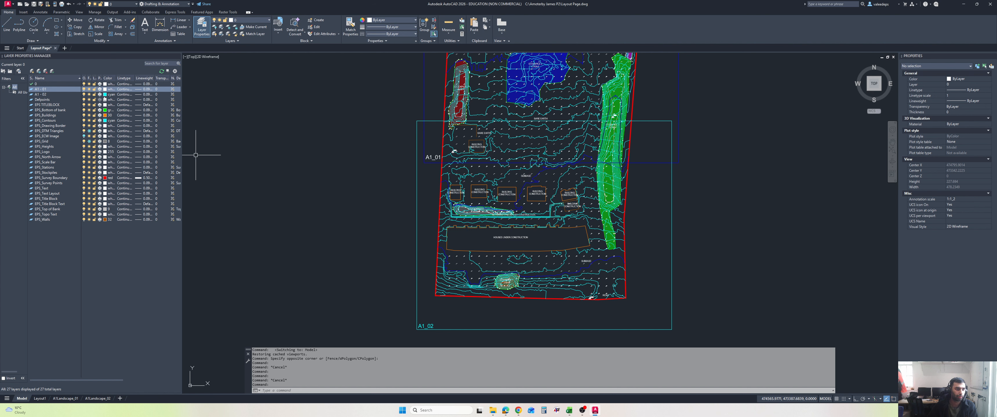
pyautogui.click(104, 97)
pyautogui.click(484, 217)
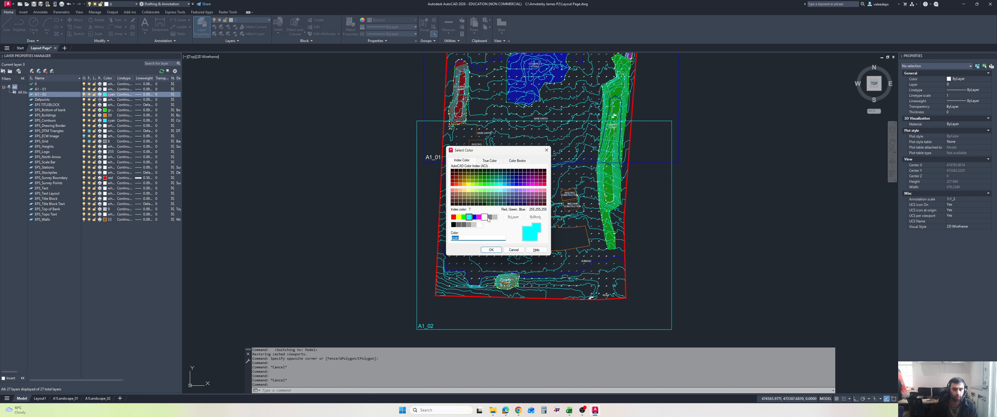
pyautogui.click(491, 250)
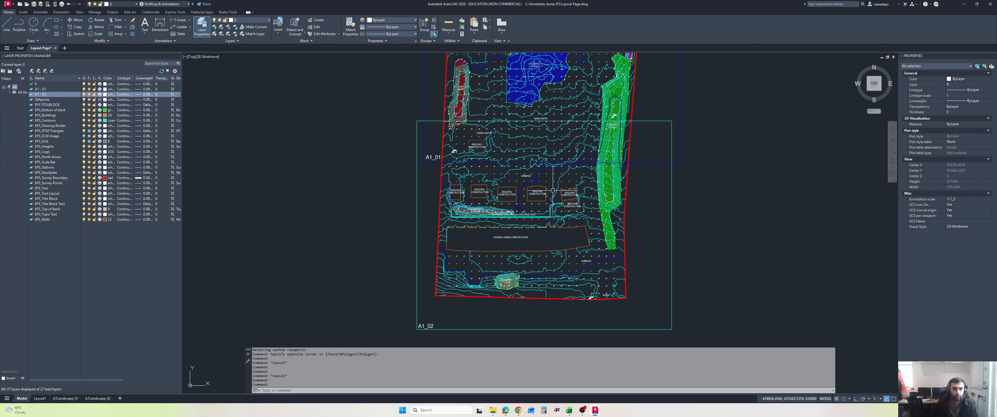
pyautogui.press('Escape')
pyautogui.press('Escape')
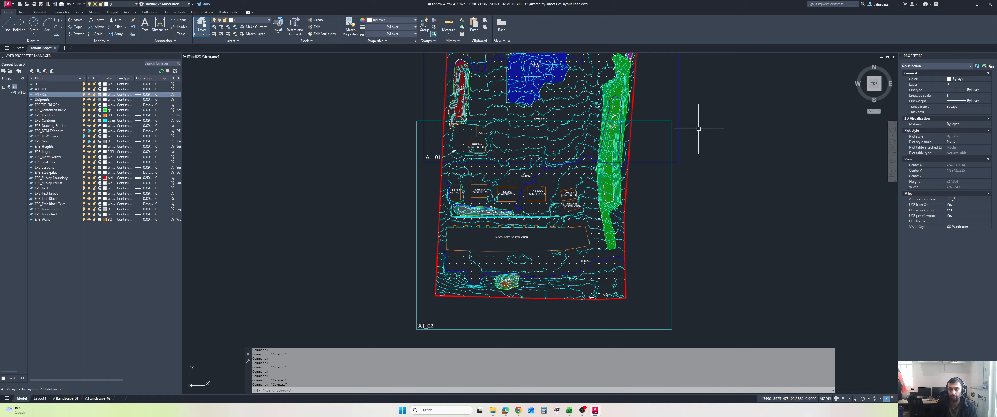
# Set the object colour of the northern and southern sheet-extent rectangles to ByLayer.
pyautogui.click(680, 106)
pyautogui.click(967, 79)
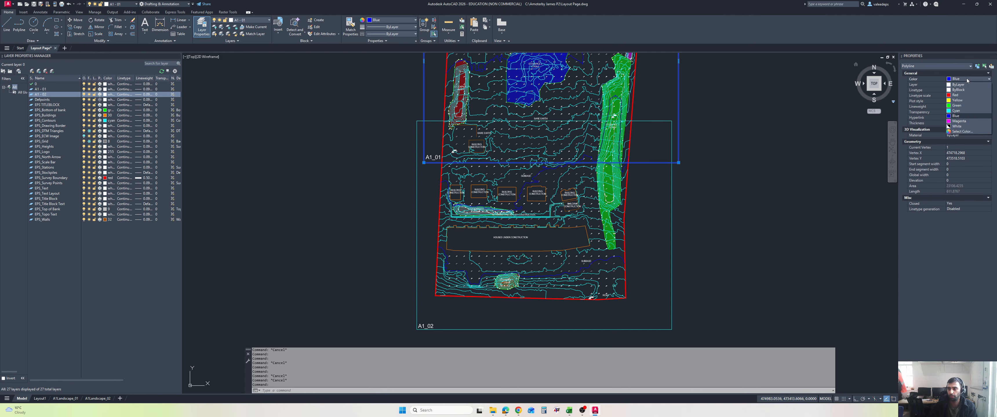
pyautogui.click(966, 85)
pyautogui.press('Escape')
pyautogui.click(707, 193)
pyautogui.click(661, 218)
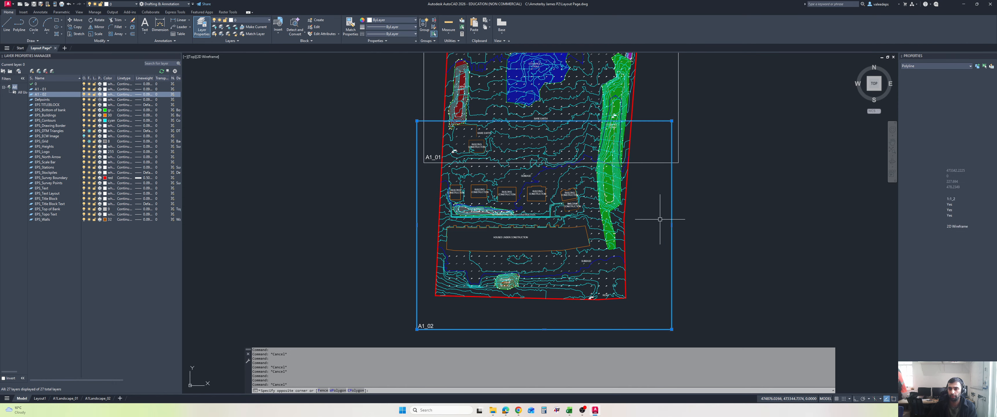
pyautogui.click(966, 79)
pyautogui.click(966, 84)
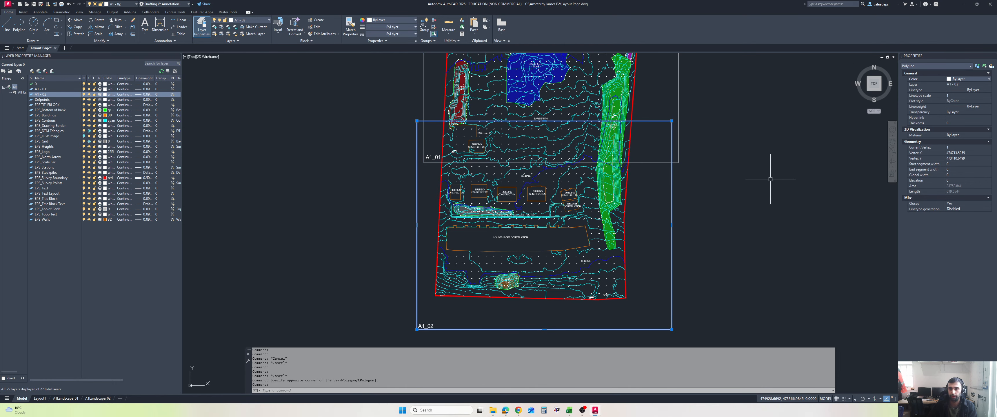
pyautogui.press('Escape')
# Check the colour and layer properties of both labels and review the layouts A1Landscape_01 and A1Landscape_02.
pyautogui.click(436, 154)
pyautogui.click(429, 161)
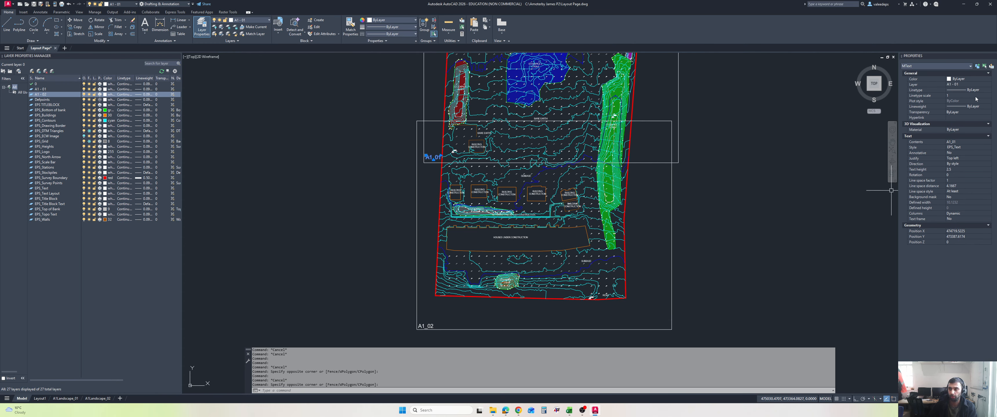
pyautogui.press('Escape')
pyautogui.click(432, 324)
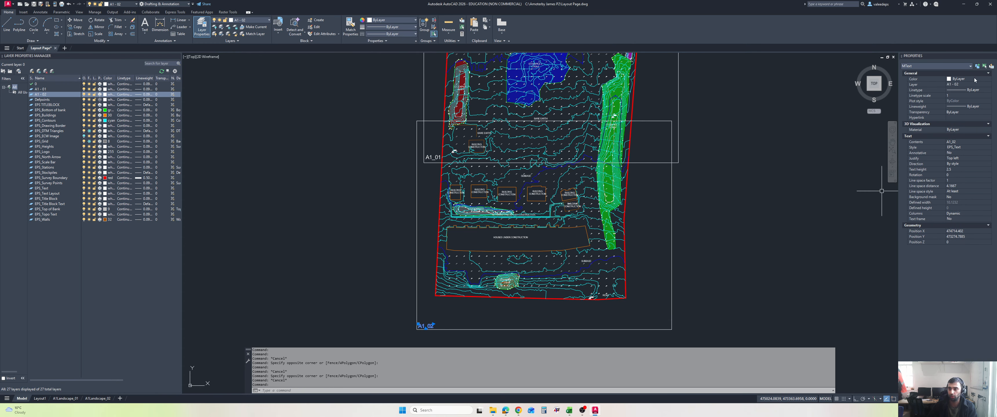
pyautogui.press('Escape')
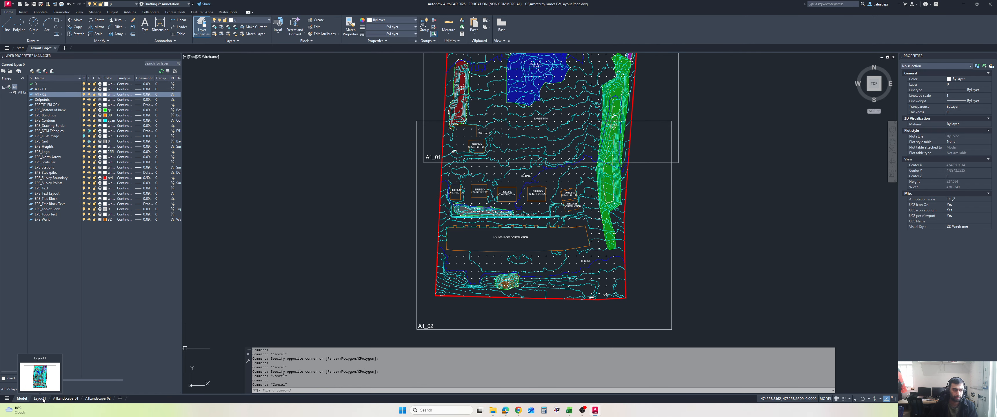
pyautogui.click(67, 398)
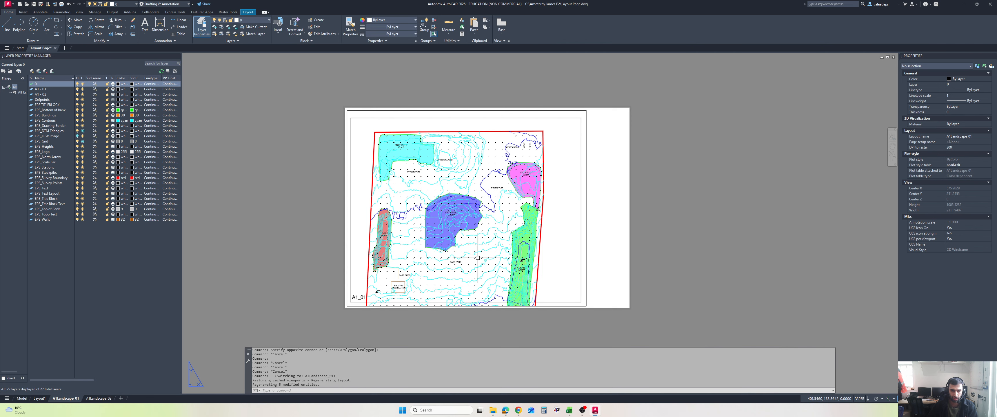
pyautogui.click(99, 399)
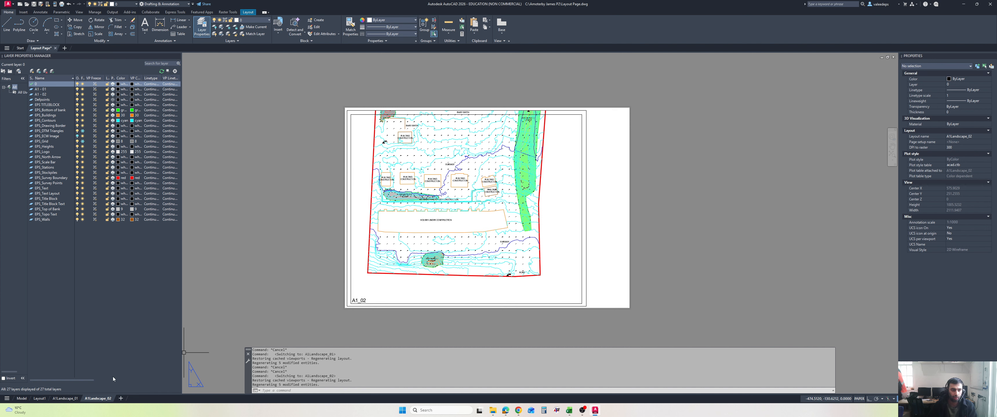
# Add a small rectangular viewport on layout A1Landscape_01 in the blank strip beside the sheet border.
pyautogui.click(64, 398)
pyautogui.moveTo(512, 304)
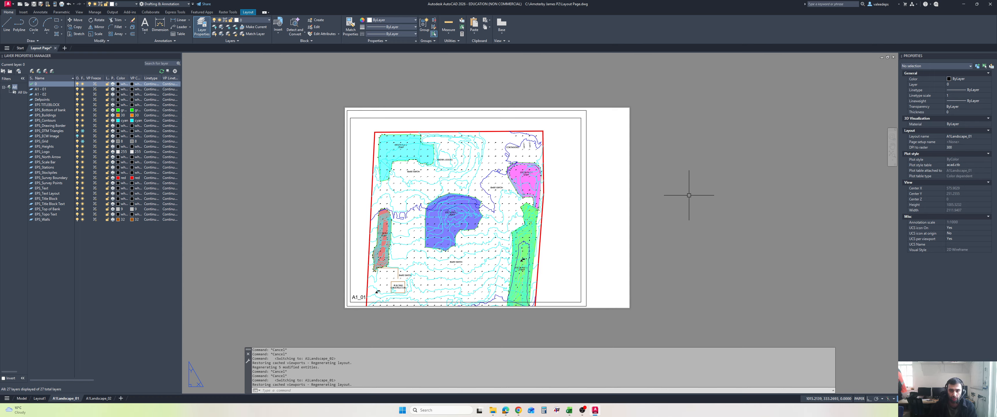
pyautogui.click(624, 199)
pyautogui.click(606, 174)
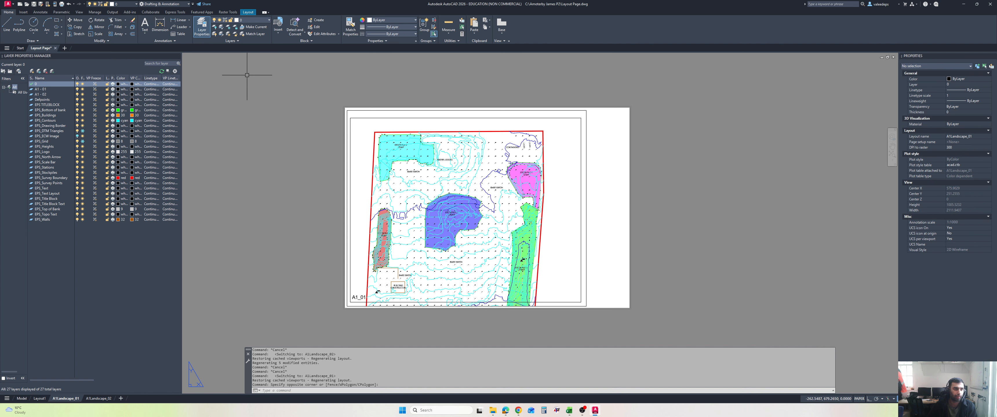
pyautogui.click(249, 12)
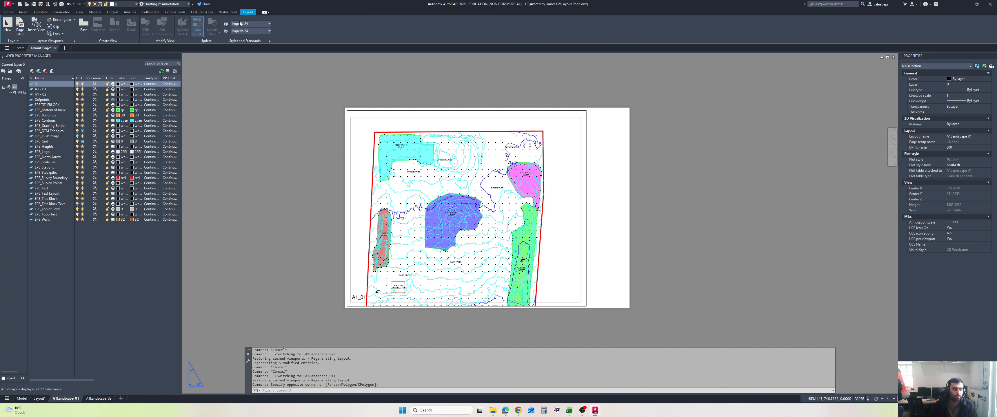
pyautogui.click(60, 20)
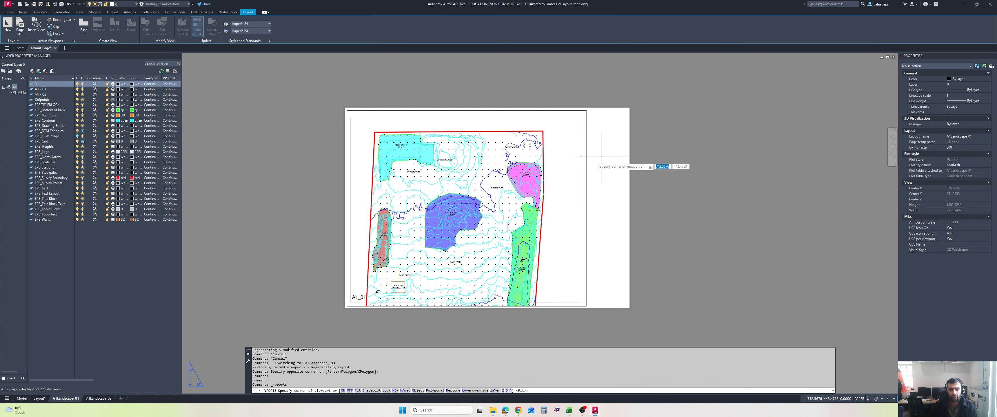
pyautogui.scroll(1, 589, 182)
pyautogui.click(585, 178)
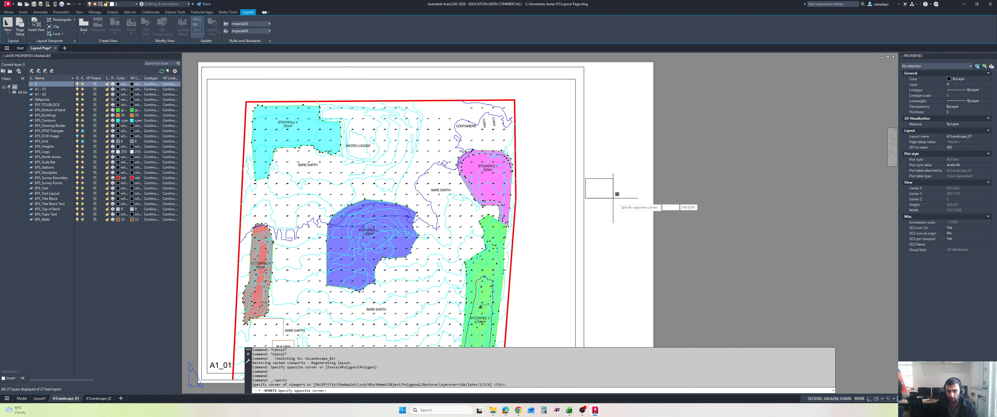
pyautogui.click(652, 218)
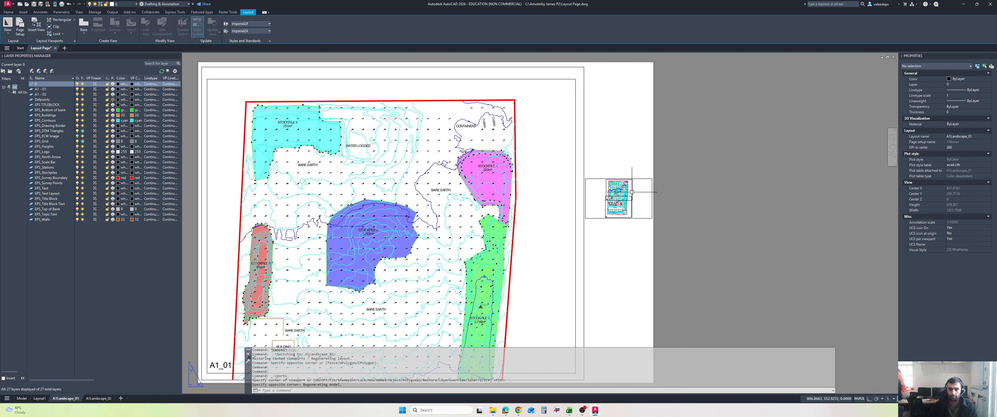
pyautogui.press('Escape')
pyautogui.press('Escape')
pyautogui.doubleClick(645, 200)
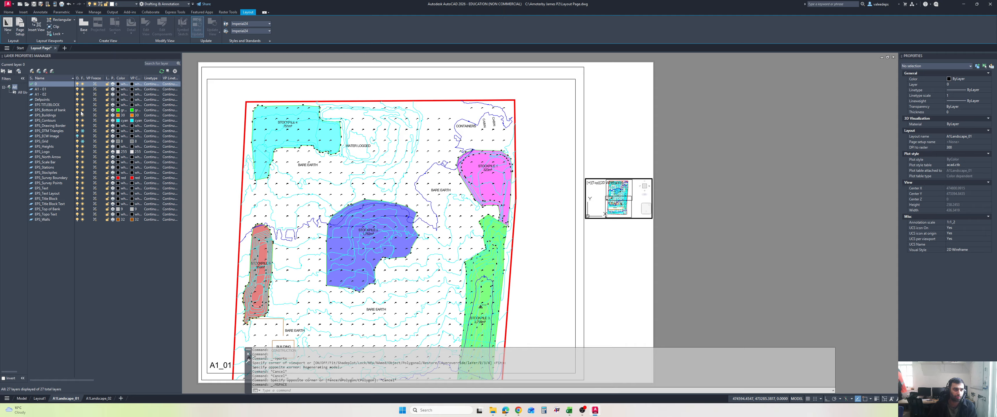
pyautogui.click(82, 147)
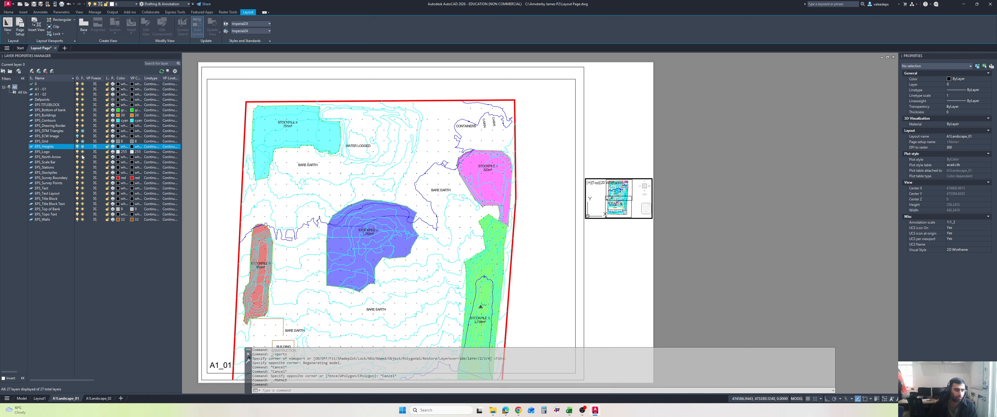
pyautogui.click(82, 147)
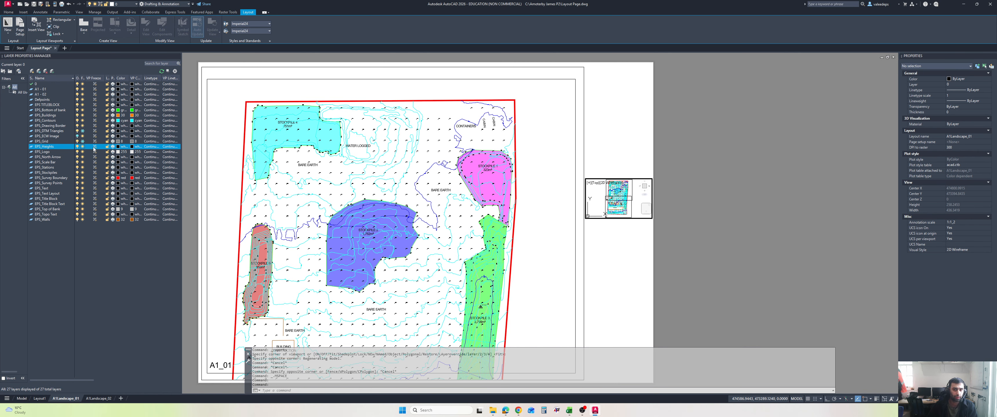
pyautogui.click(94, 147)
pyautogui.click(94, 147)
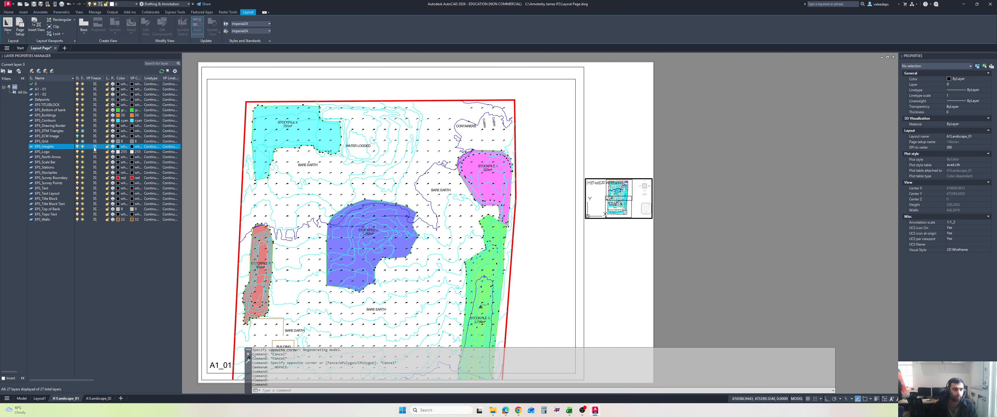
pyautogui.doubleClick(634, 269)
pyautogui.press('Escape')
# Freeze the EPS_Heights and EPS_Contours layers only in the small overview viewport of A1Landscape_01, and return to paper space.
pyautogui.doubleClick(599, 202)
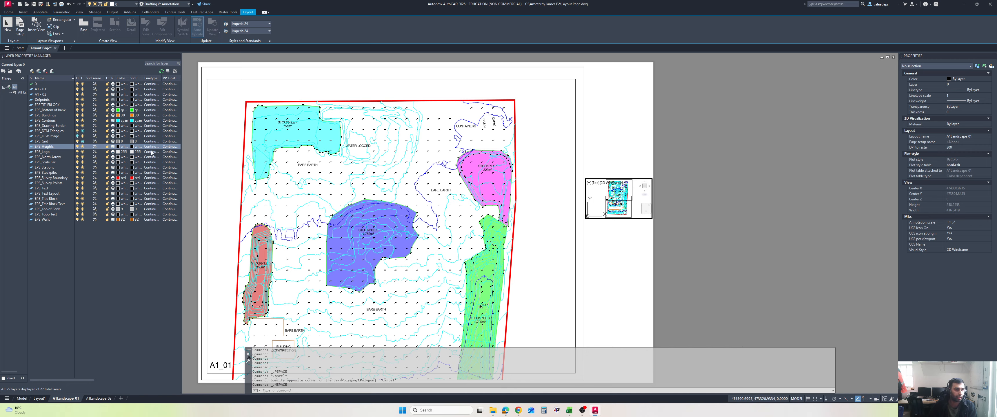
pyautogui.click(96, 148)
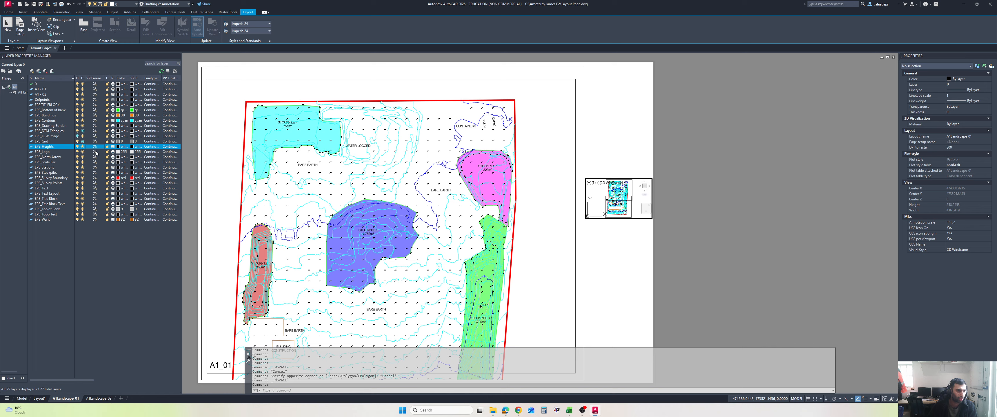
pyautogui.click(95, 123)
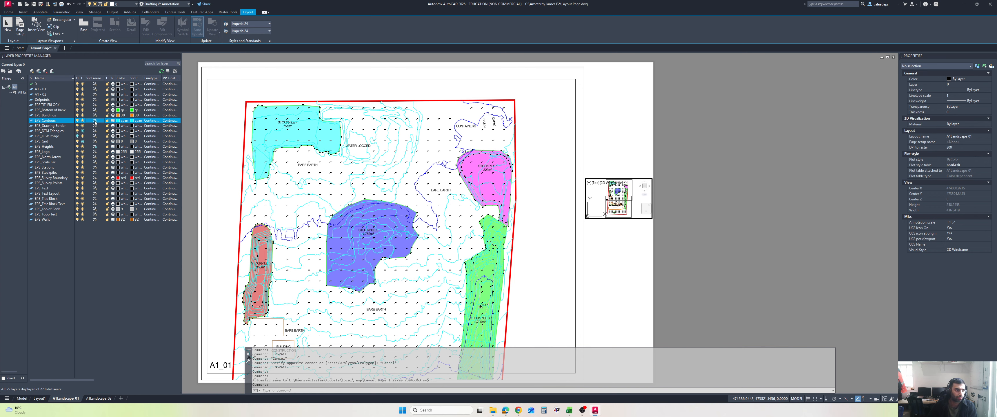
pyautogui.click(95, 147)
pyautogui.click(95, 149)
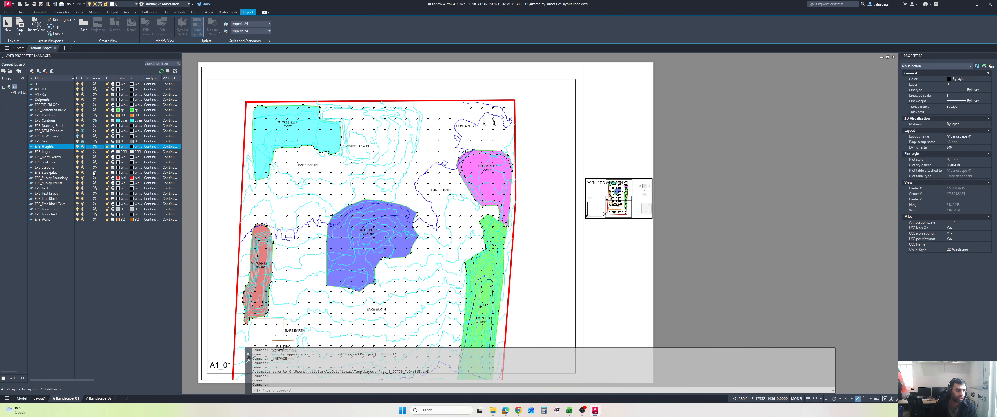
pyautogui.click(95, 178)
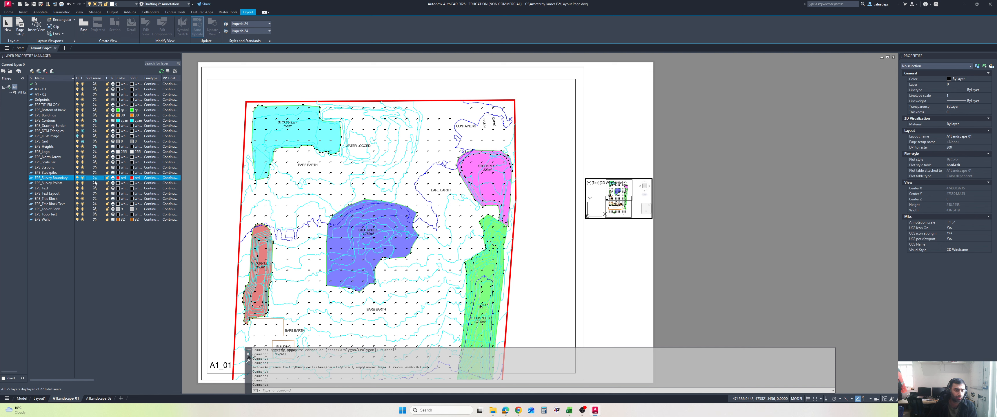
pyautogui.click(95, 179)
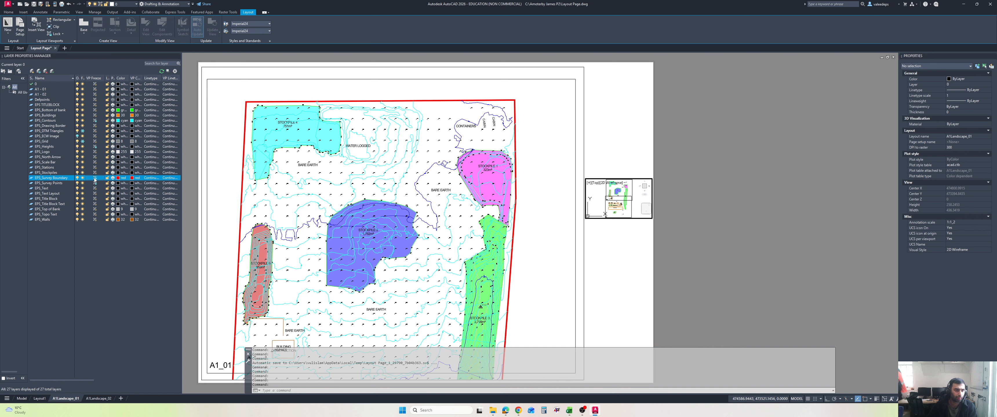
pyautogui.doubleClick(625, 300)
pyautogui.scroll(-3, 724, 250)
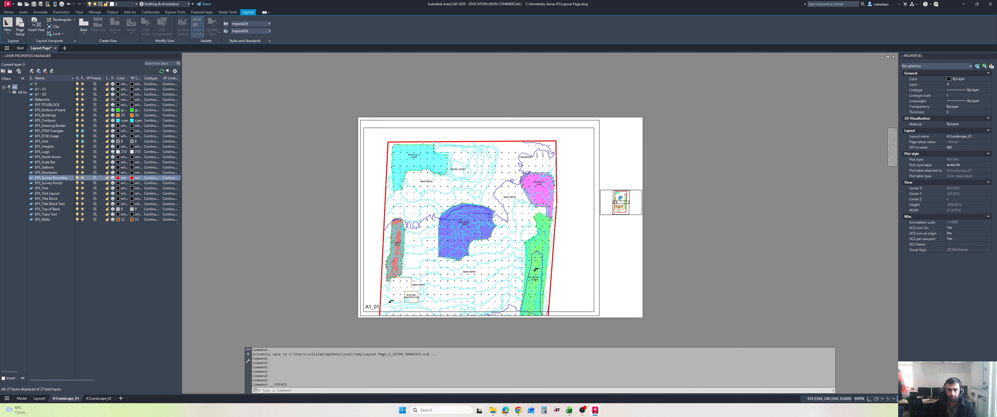
# Add a matching small rectangular viewport on layout A1Landscape_02 in the blank strip beside the sheet border.
pyautogui.click(104, 399)
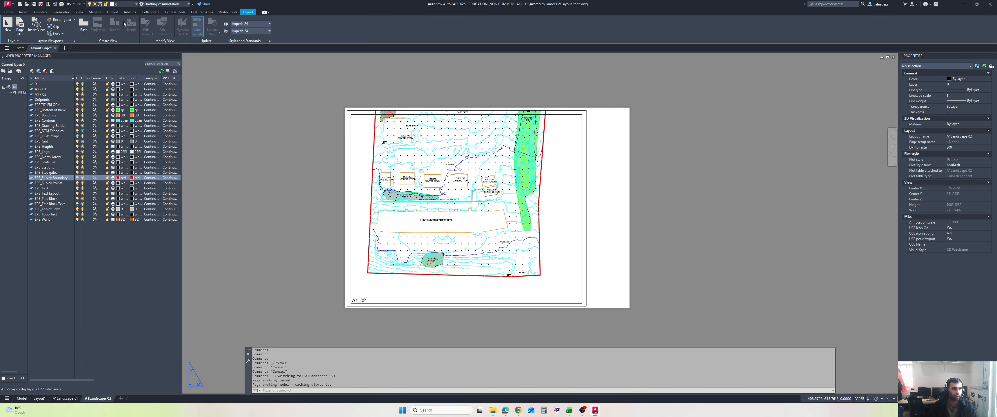
pyautogui.click(59, 20)
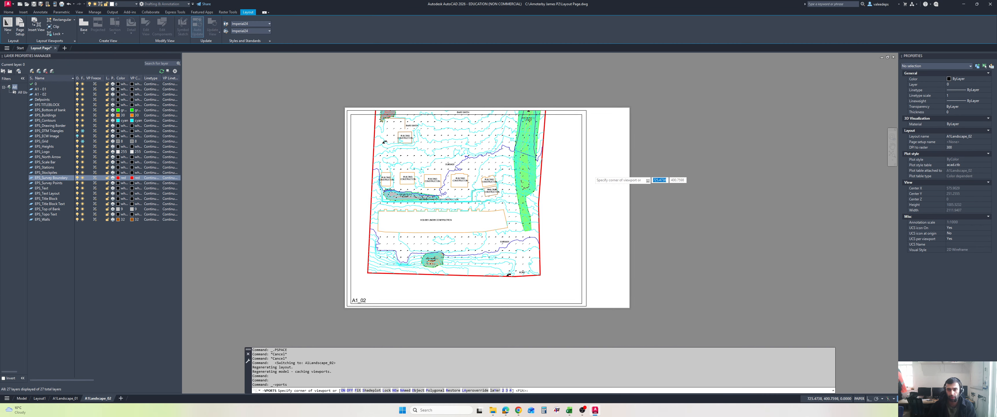
pyautogui.scroll(2, 585, 172)
pyautogui.click(585, 172)
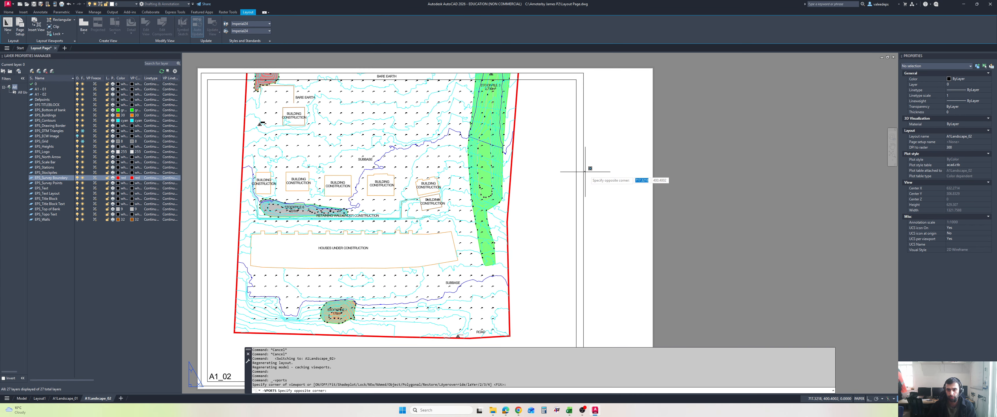
pyautogui.click(652, 213)
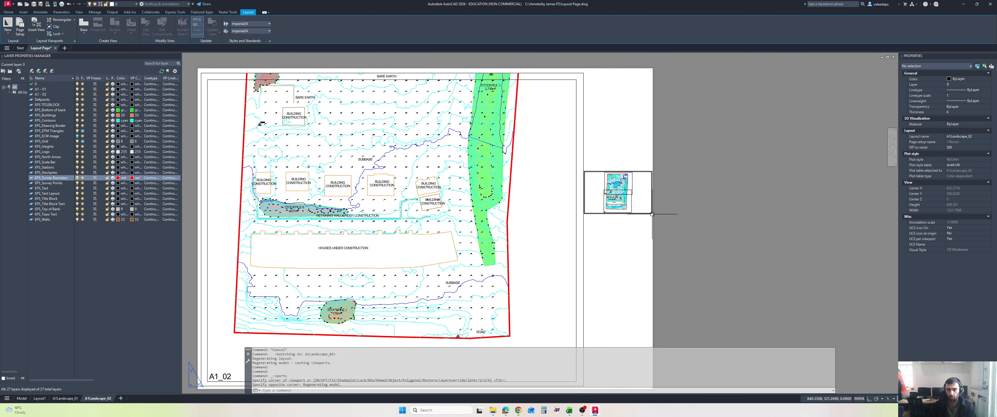
# Freeze EPS_Survey Points, EPS_Heights and EPS_Contours only in the small viewport of A1Landscape_02, and return to paper space.
pyautogui.doubleClick(640, 193)
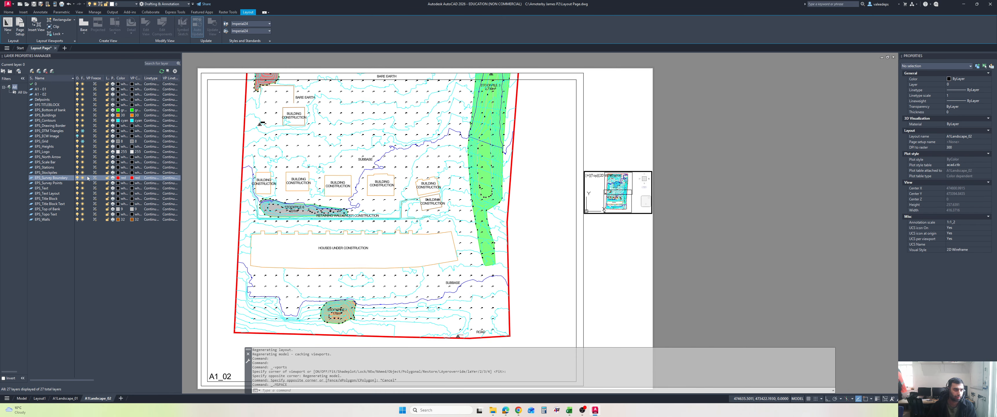
pyautogui.click(94, 183)
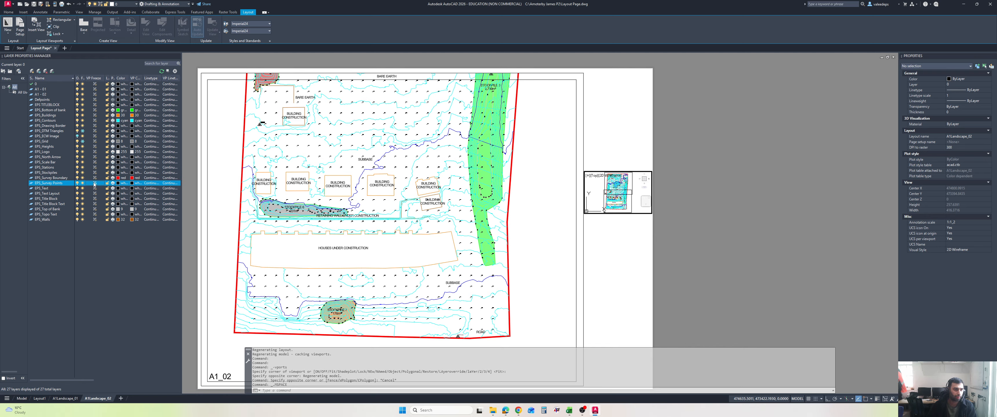
pyautogui.click(95, 147)
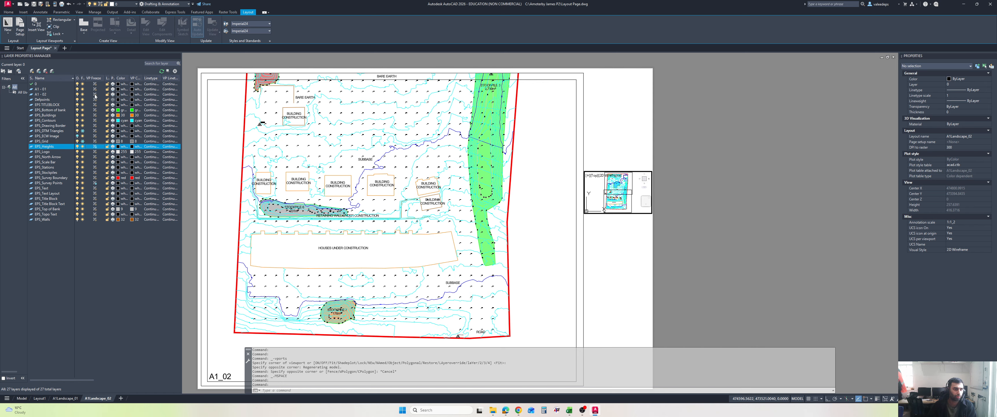
pyautogui.click(95, 121)
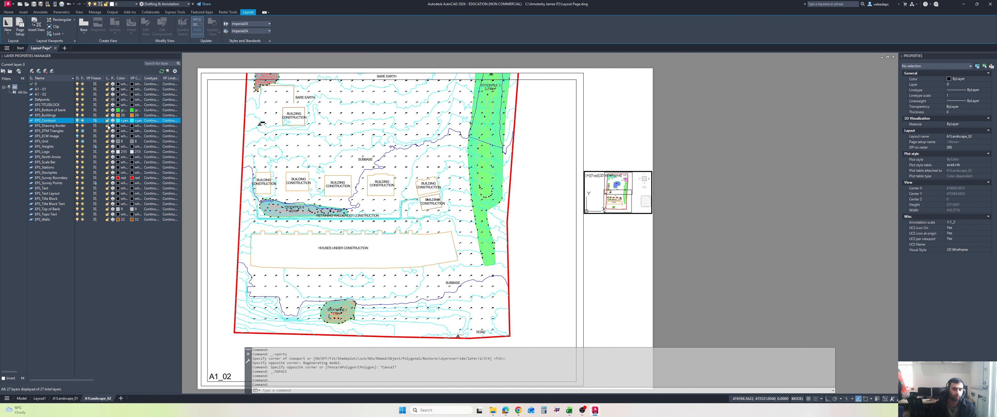
pyautogui.doubleClick(598, 266)
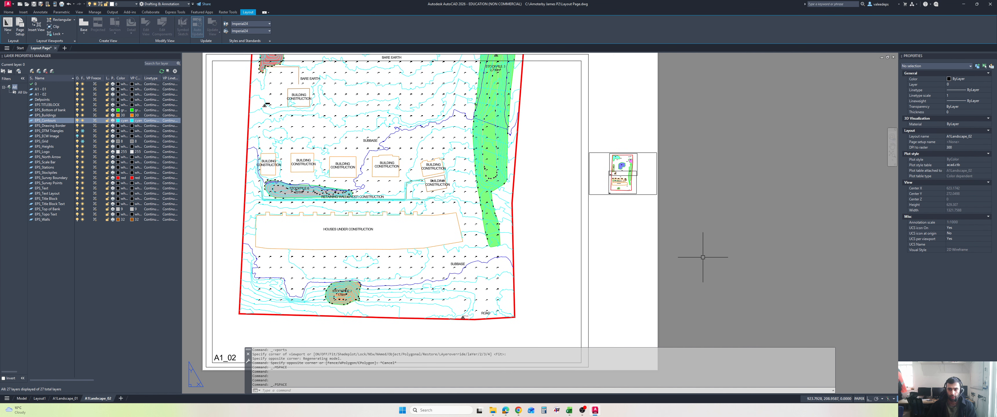
# Compare layouts A1Landscape_01 and A1Landscape_02 and examine the labelled sheet extents inside the small overview viewport.
pyautogui.middleClick(703, 261)
pyautogui.middleClick(703, 261)
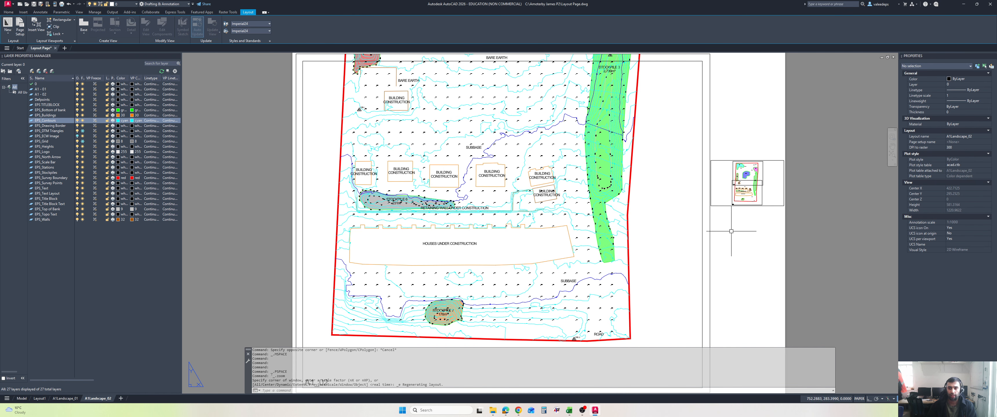
pyautogui.scroll(-1, 520, 294)
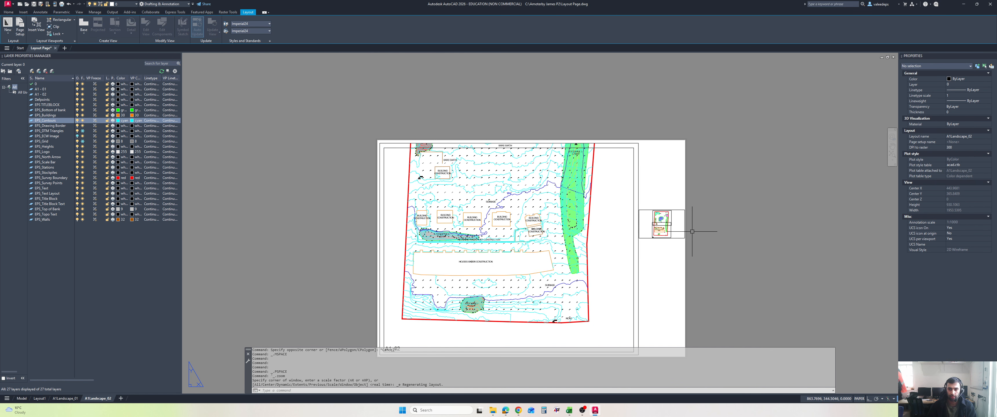
pyautogui.moveTo(676, 232); pyautogui.dragTo(648, 219, button='middle')
pyautogui.click(66, 398)
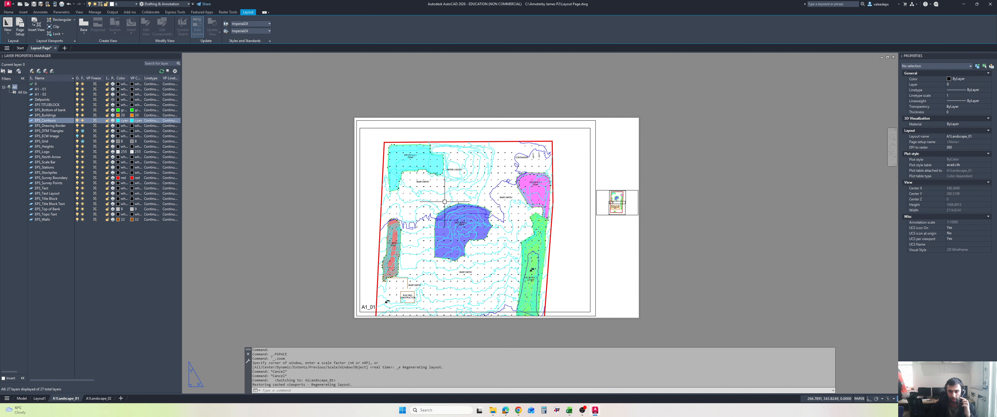
pyautogui.click(99, 399)
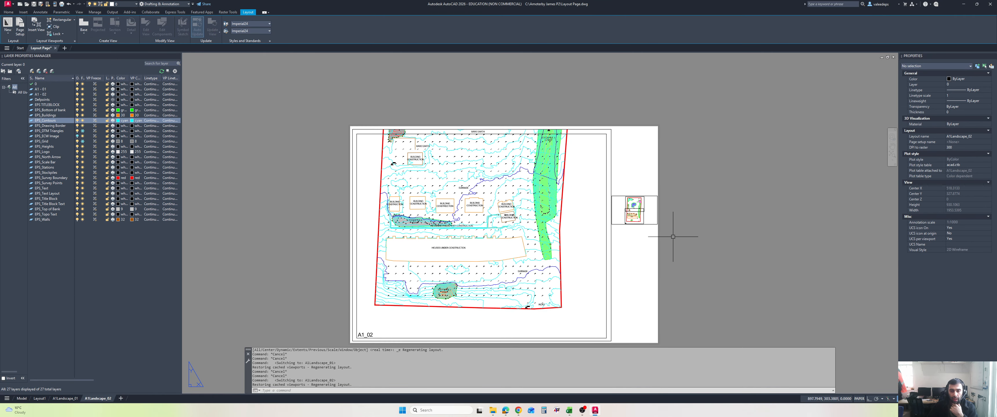
pyautogui.scroll(10, 649, 229)
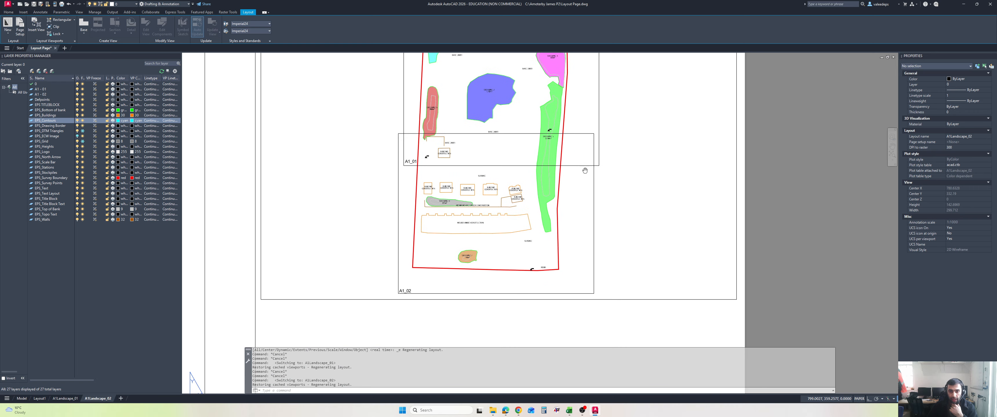
pyautogui.scroll(-2, 613, 139)
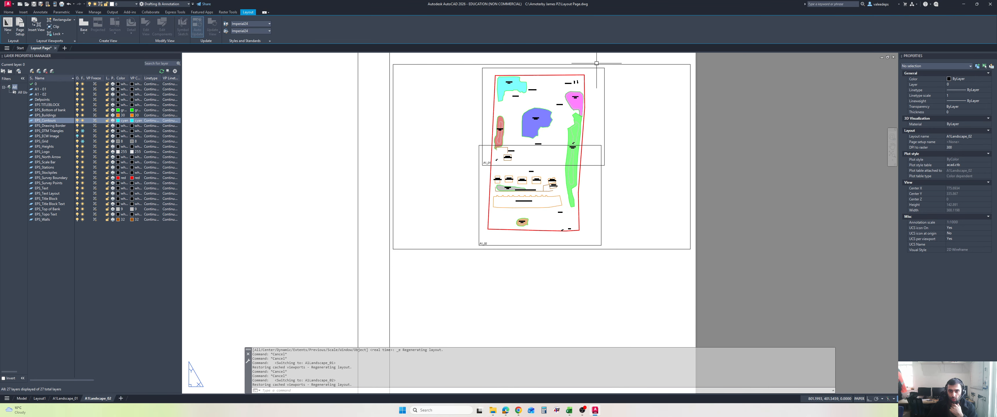
pyautogui.moveTo(639, 182); pyautogui.dragTo(645, 167, button='middle')
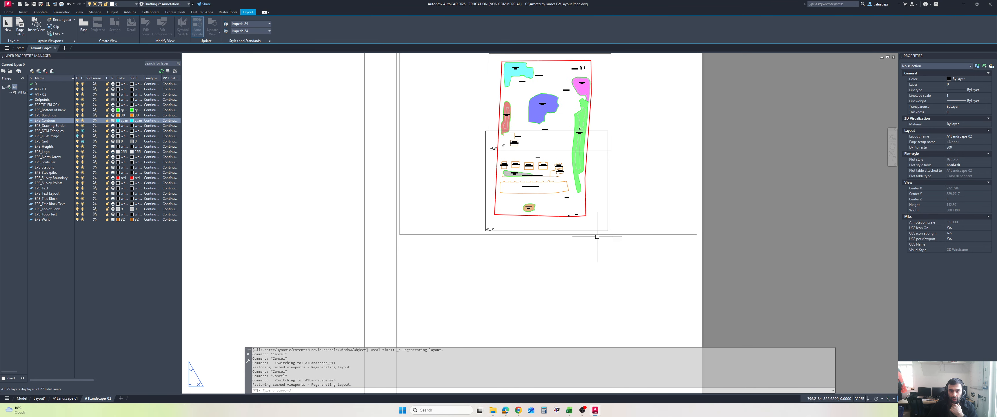
pyautogui.scroll(-4, 595, 240)
pyautogui.scroll(-2, 612, 256)
pyautogui.moveTo(456, 209); pyautogui.dragTo(475, 195, button='middle')
pyautogui.scroll(-1, 481, 180)
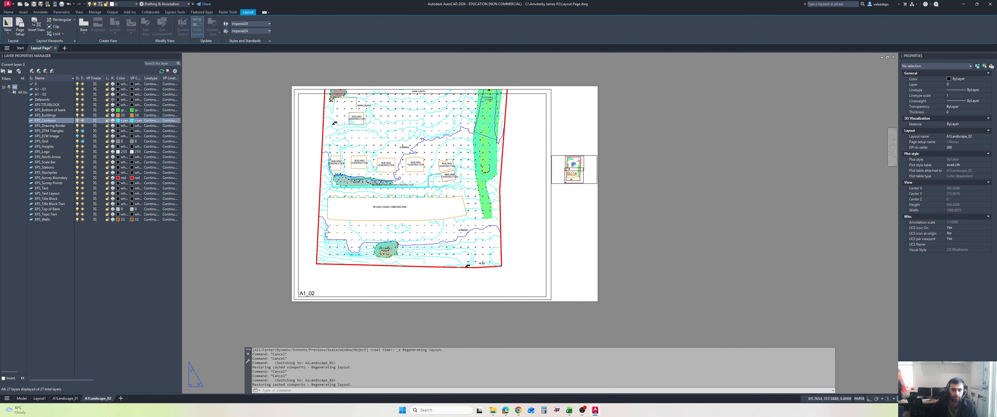
pyautogui.doubleClick(587, 174)
pyautogui.press('Escape')
pyautogui.press('Escape')
pyautogui.press('Escape')
pyautogui.doubleClick(570, 217)
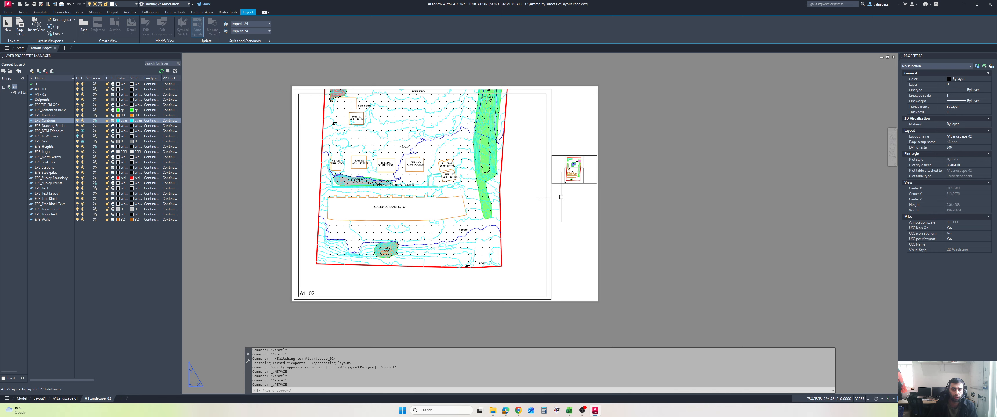
# Freeze the EPS_ECW Image layer only in the small overview viewport of layout A1Landscape_02.
pyautogui.doubleClick(558, 178)
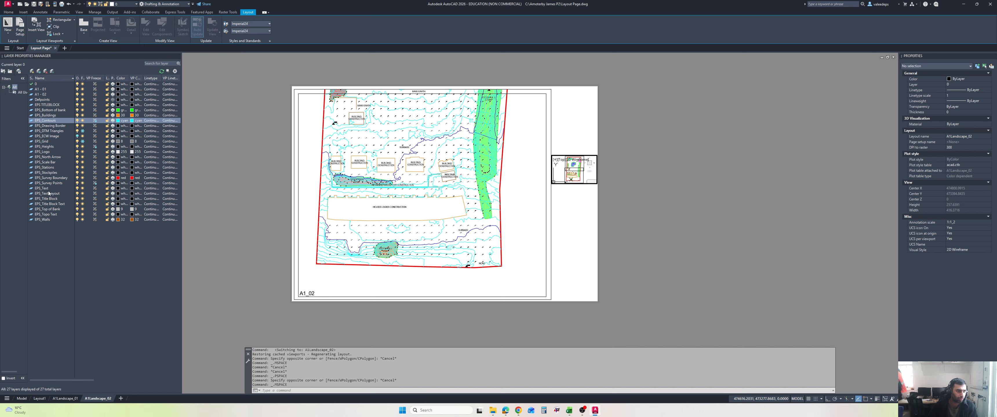
pyautogui.write('ecw')
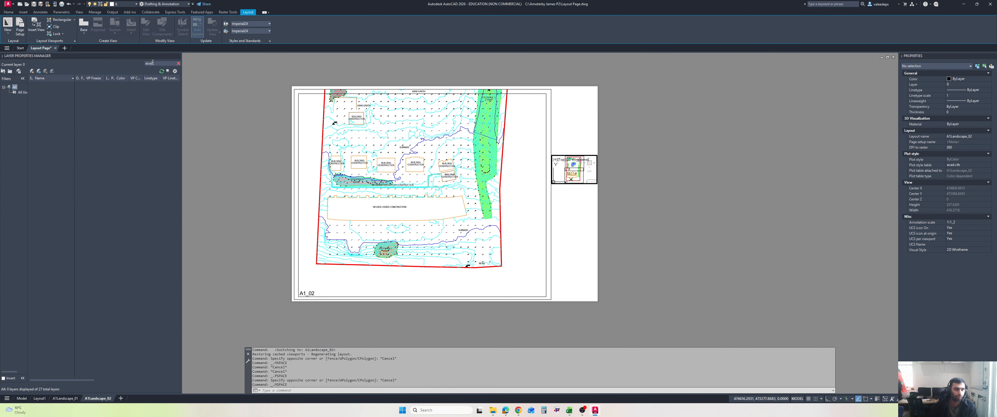
pyautogui.press('Return')
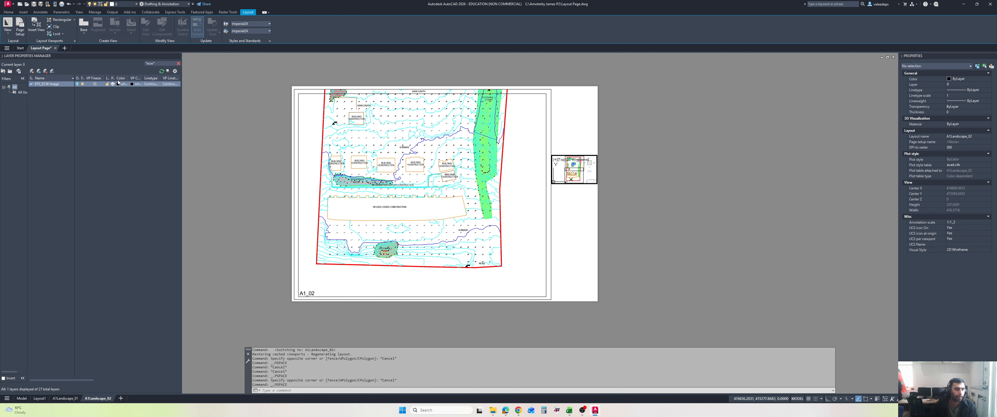
pyautogui.click(95, 84)
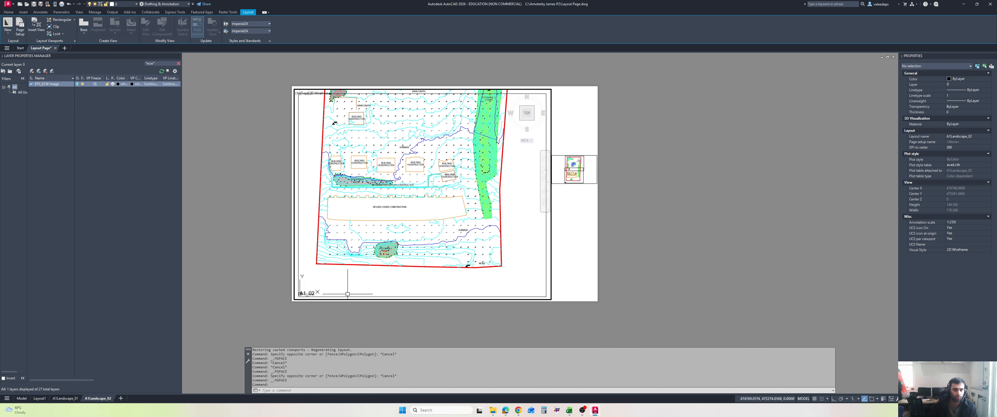
# Freeze EPS_ECW Image only in the small viewport of A1Landscape_01, turn the layer on for the drawing, and return to paper space.
pyautogui.click(65, 398)
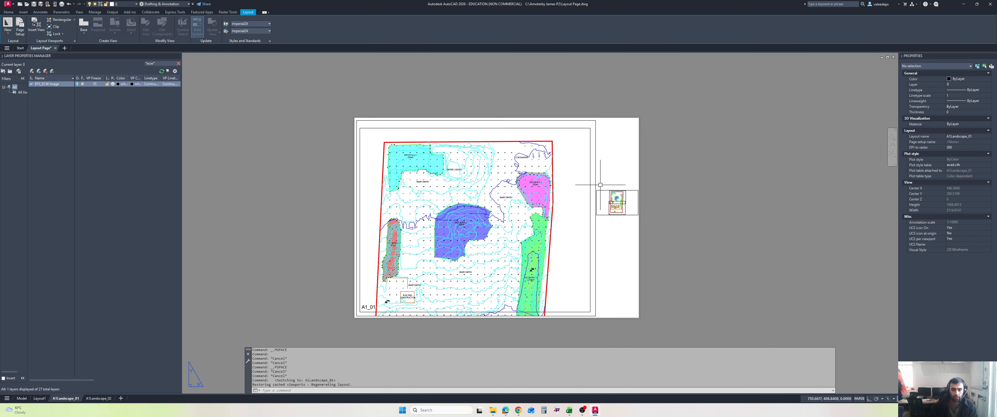
pyautogui.doubleClick(625, 199)
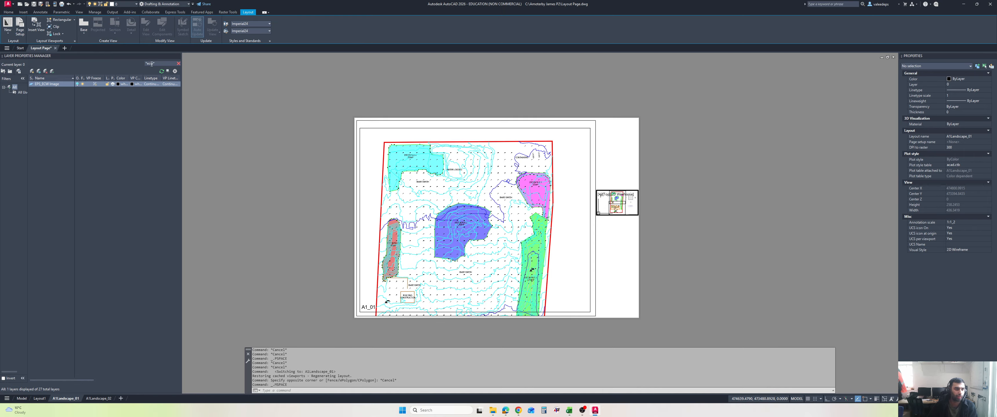
pyautogui.click(94, 84)
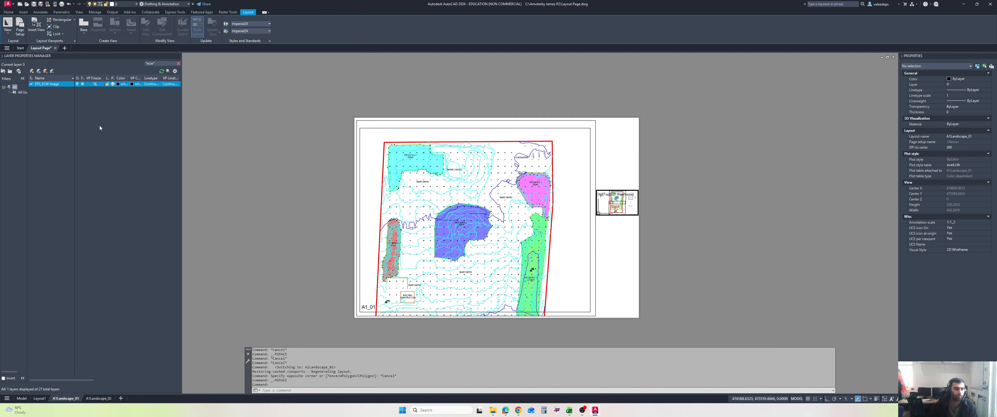
pyautogui.click(78, 84)
pyautogui.doubleClick(276, 176)
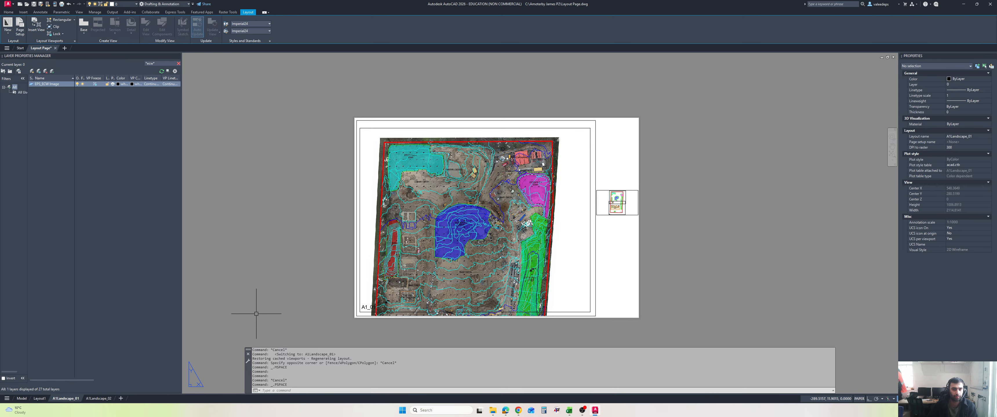
# Compare layouts A1Landscape_01 and A1Landscape_02, examining the aerial image in the main viewports and the small overview viewports.
pyautogui.click(98, 399)
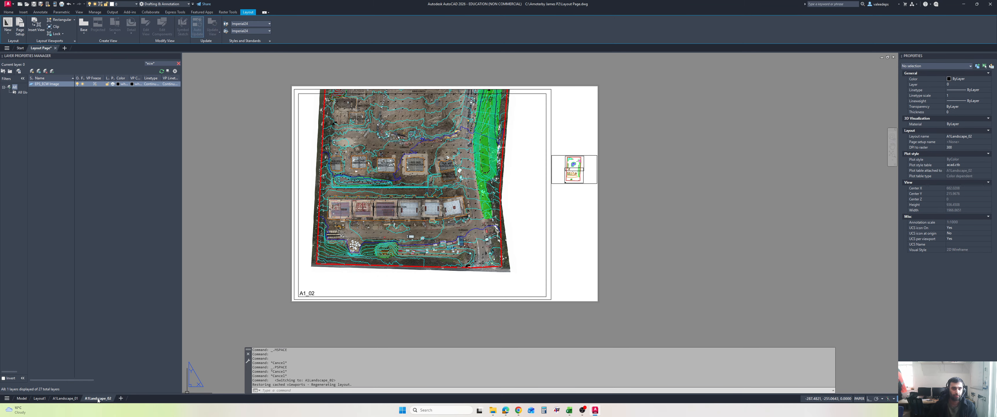
pyautogui.click(65, 399)
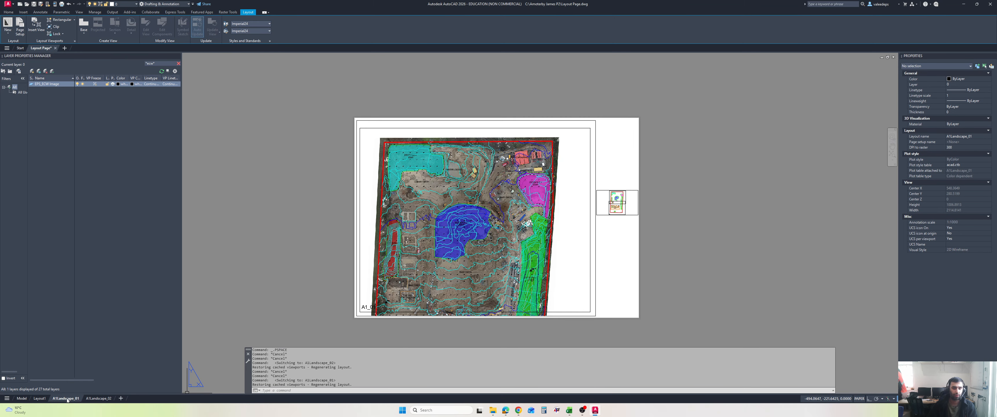
pyautogui.click(89, 402)
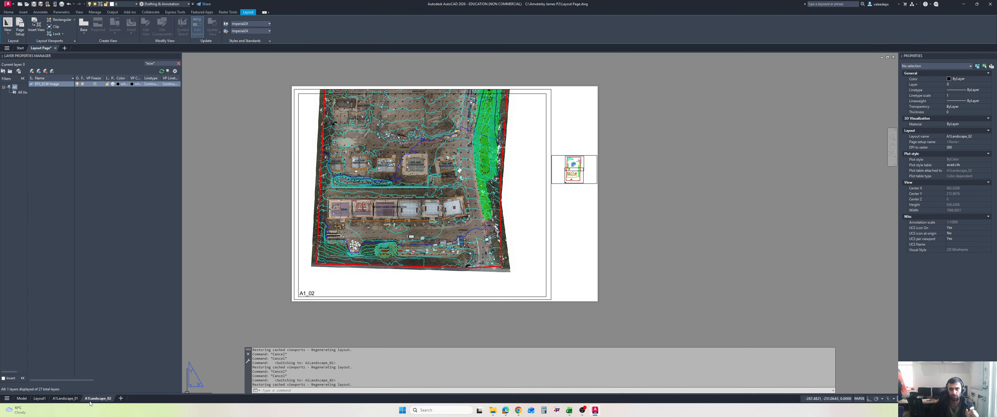
pyautogui.middleClick(196, 290)
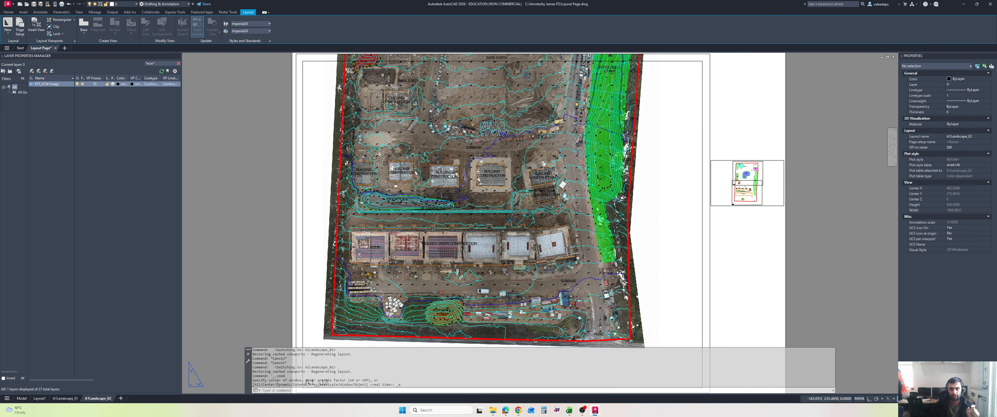
pyautogui.click(66, 399)
pyautogui.middleClick(302, 203)
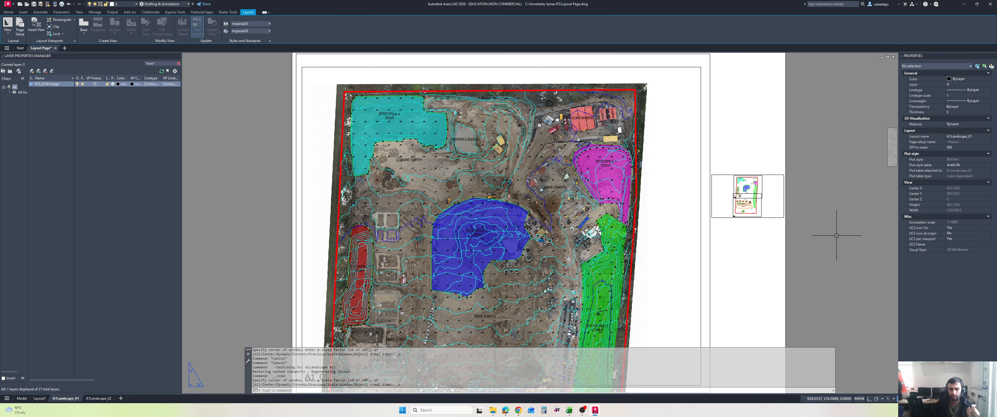
pyautogui.scroll(-1, 807, 221)
pyautogui.moveTo(806, 221); pyautogui.dragTo(701, 196, button='middle')
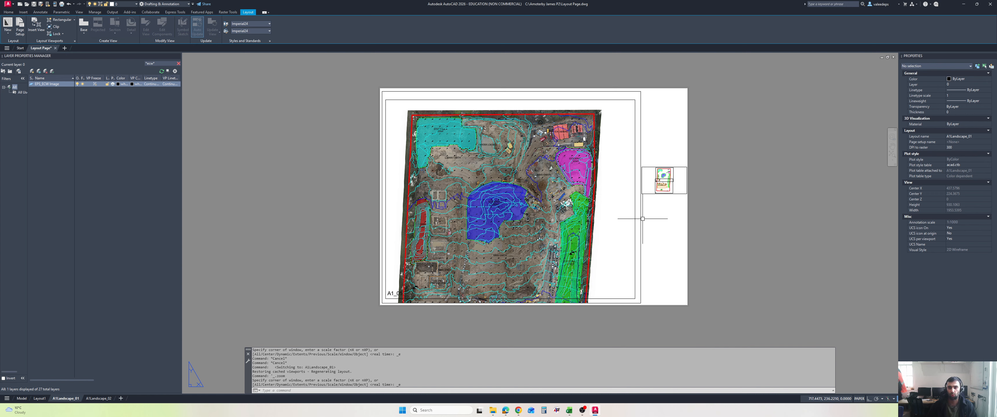
# Add the multiline text label "KEY PLAN" in paper space just above the small overview viewport of A1Landscape_01.
pyautogui.scroll(4, 663, 178)
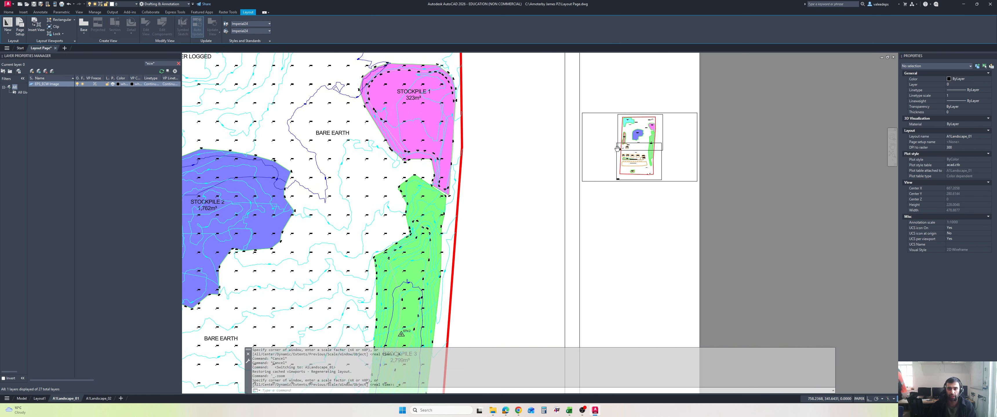
pyautogui.moveTo(617, 149); pyautogui.dragTo(580, 190, button='middle')
pyautogui.click(573, 134)
pyautogui.click(570, 128)
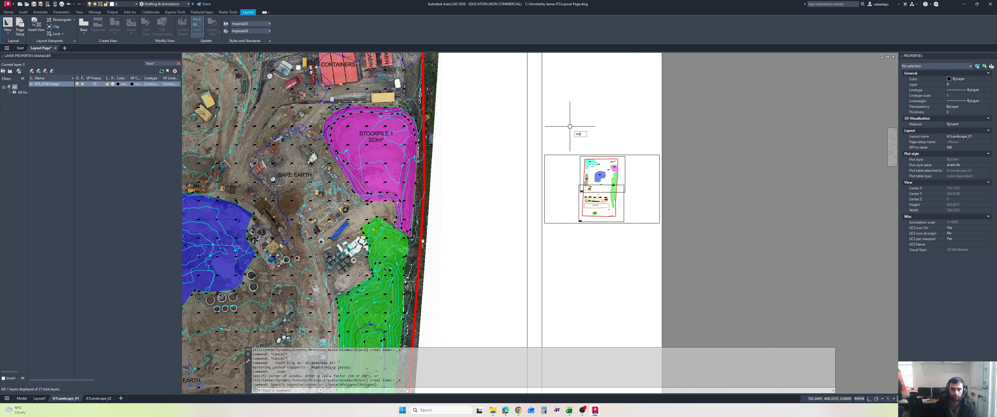
pyautogui.write('mtext')
pyautogui.press('Return')
pyautogui.scroll(2, 570, 126)
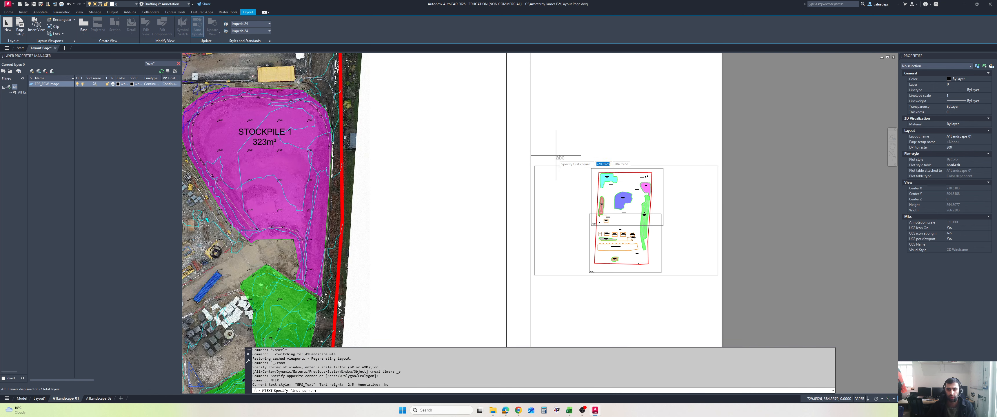
pyautogui.click(538, 151)
pyautogui.click(584, 166)
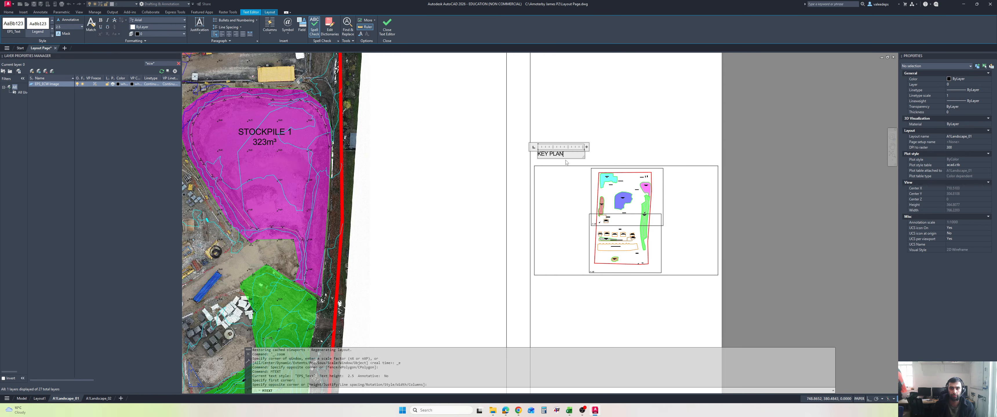
pyautogui.click(591, 123)
# Move the KEY PLAN label down so it sits directly above the overview viewport's upper-left corner.
pyautogui.click(566, 147)
pyautogui.click(554, 154)
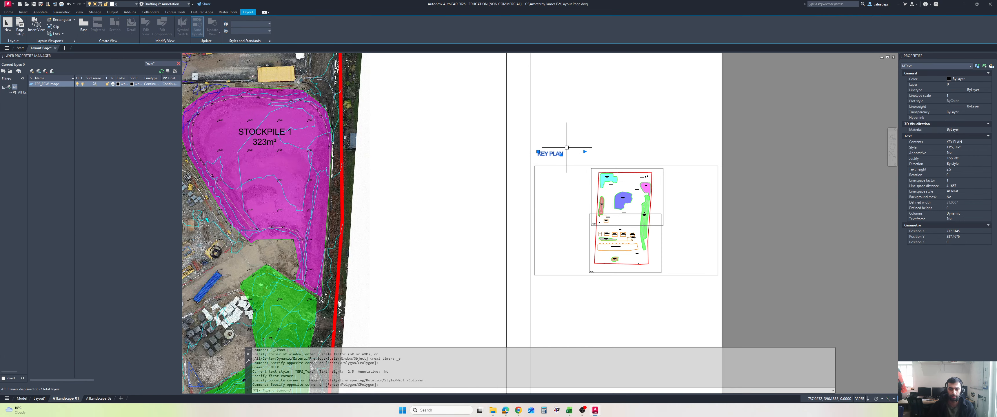
pyautogui.write('m')
pyautogui.press('Return')
pyautogui.click(560, 153)
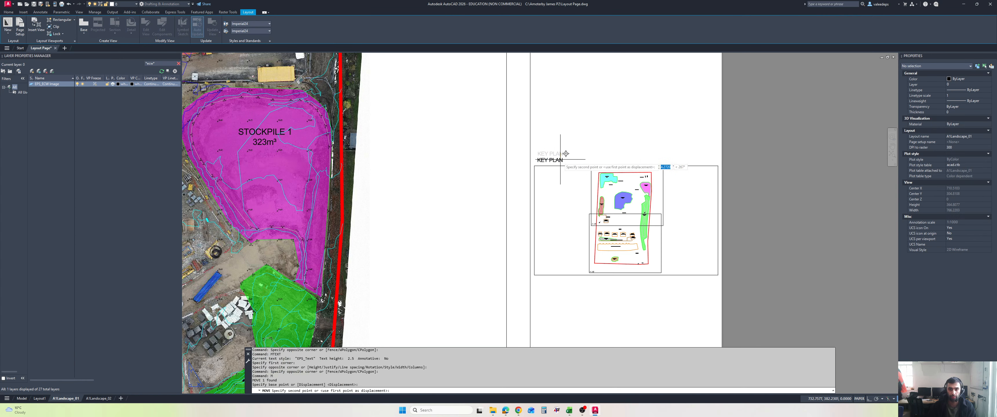
pyautogui.click(558, 159)
# Copy the KEY PLAN label to layout A1Landscape_02, placing it directly above the small viewport's upper-left corner.
pyautogui.click(554, 160)
pyautogui.rightClick(582, 139)
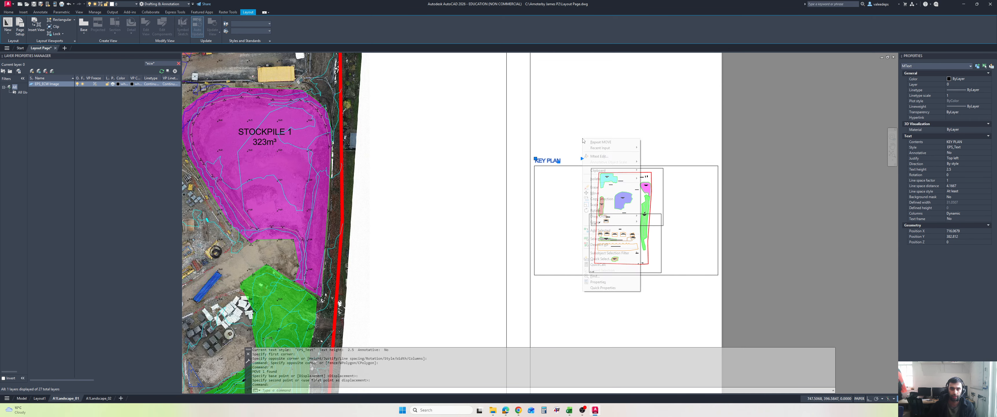
pyautogui.moveTo(609, 174)
pyautogui.click(658, 183)
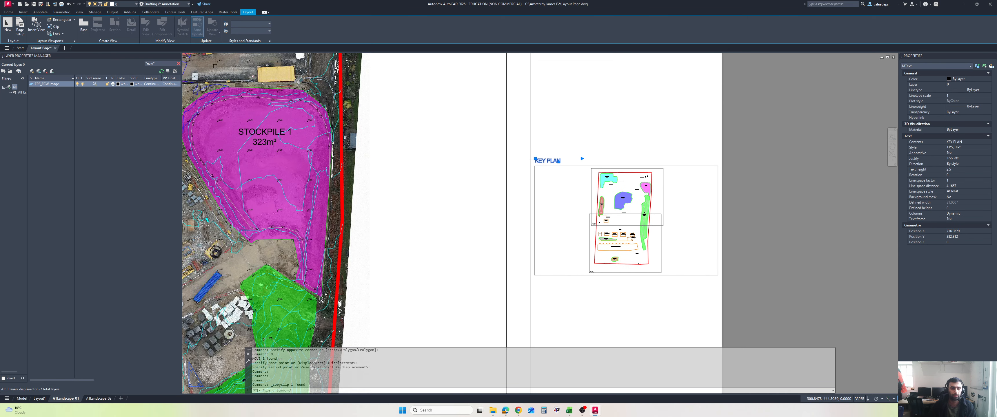
pyautogui.click(100, 398)
pyautogui.click(733, 127)
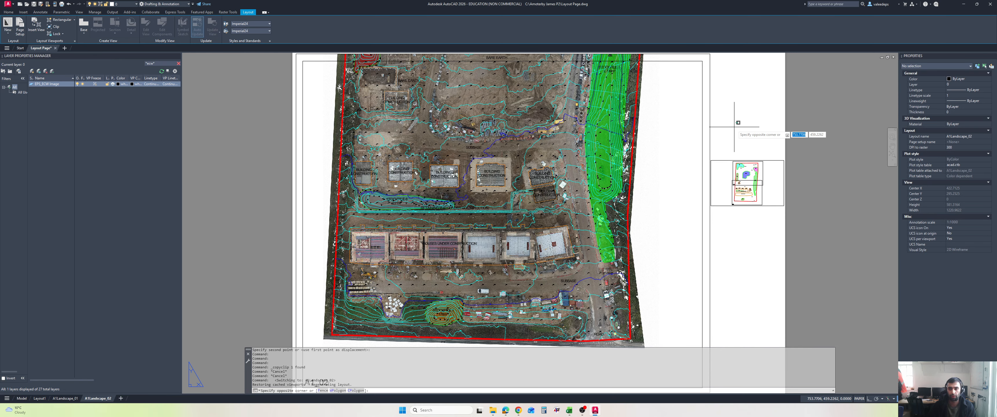
pyautogui.rightClick(731, 123)
pyautogui.moveTo(745, 140)
pyautogui.click(803, 160)
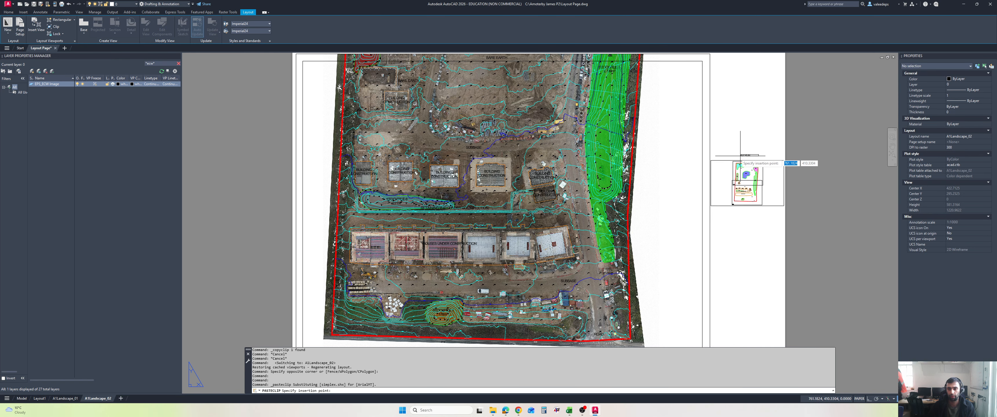
pyautogui.scroll(2, 715, 154)
pyautogui.scroll(2, 715, 154)
pyautogui.click(703, 166)
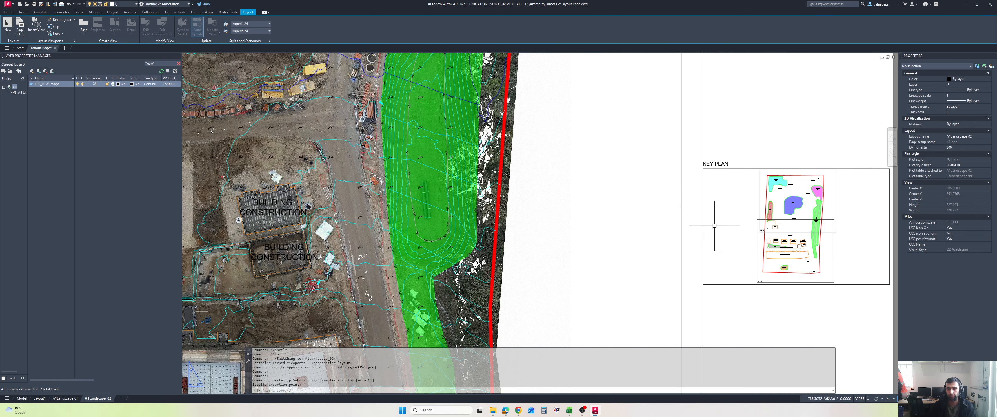
pyautogui.press('Escape')
pyautogui.scroll(-2, 591, 257)
pyautogui.scroll(-2, 591, 255)
pyautogui.middleClick(590, 255)
pyautogui.middleClick(591, 255)
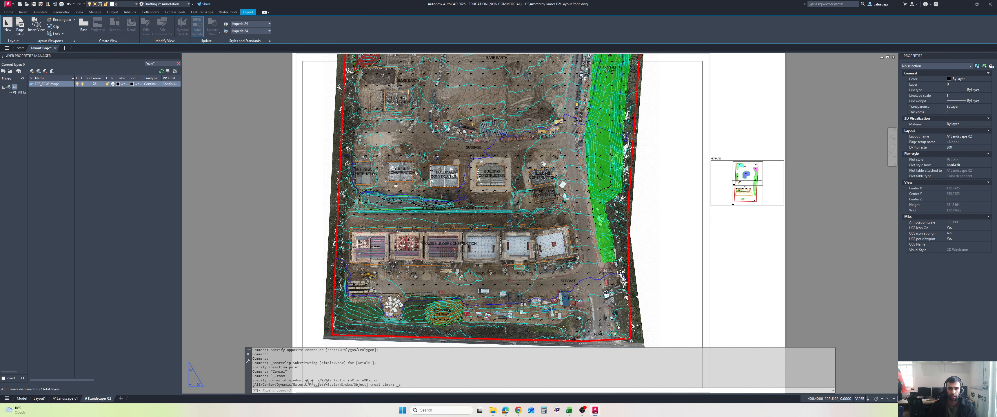
pyautogui.scroll(-3, 507, 288)
pyautogui.moveTo(529, 239); pyautogui.dragTo(463, 238, button='middle')
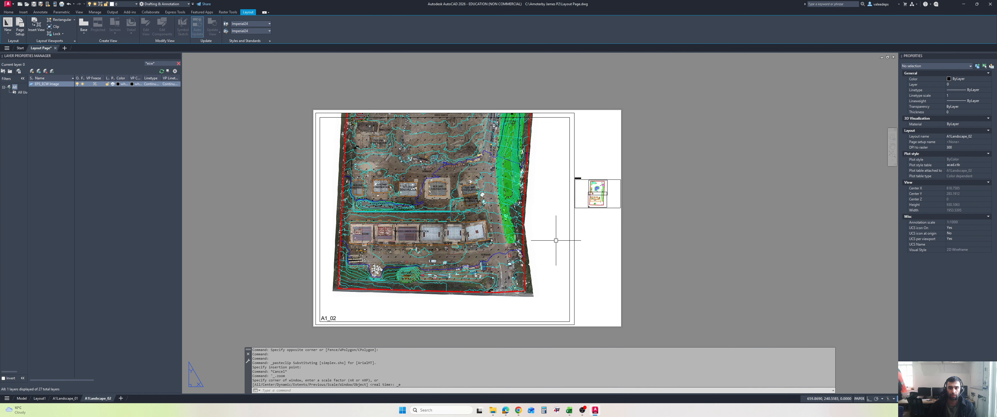